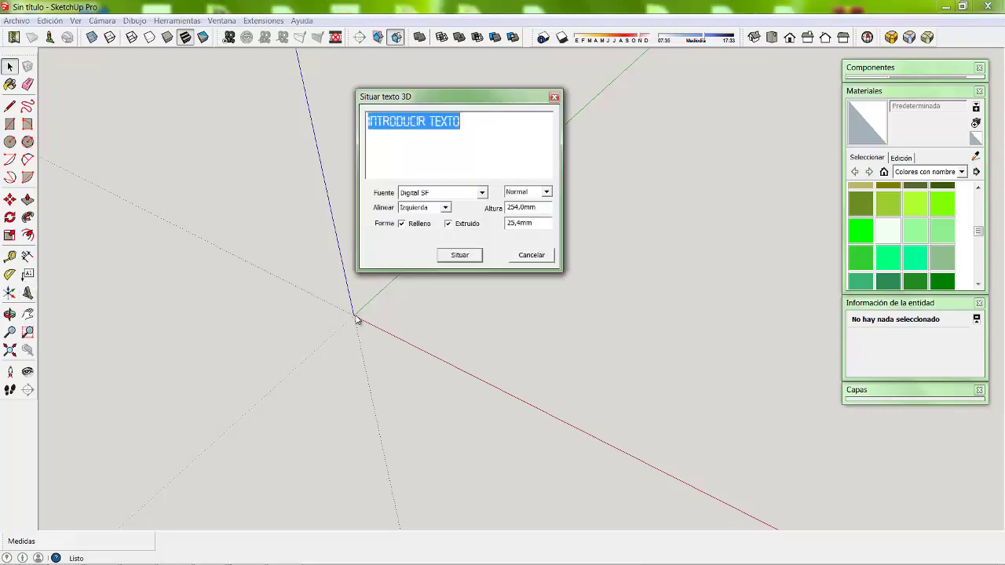
- Replace the placeholder in the 3D text dialog with the word WELCOME
drag(459, 102, 610, 206)
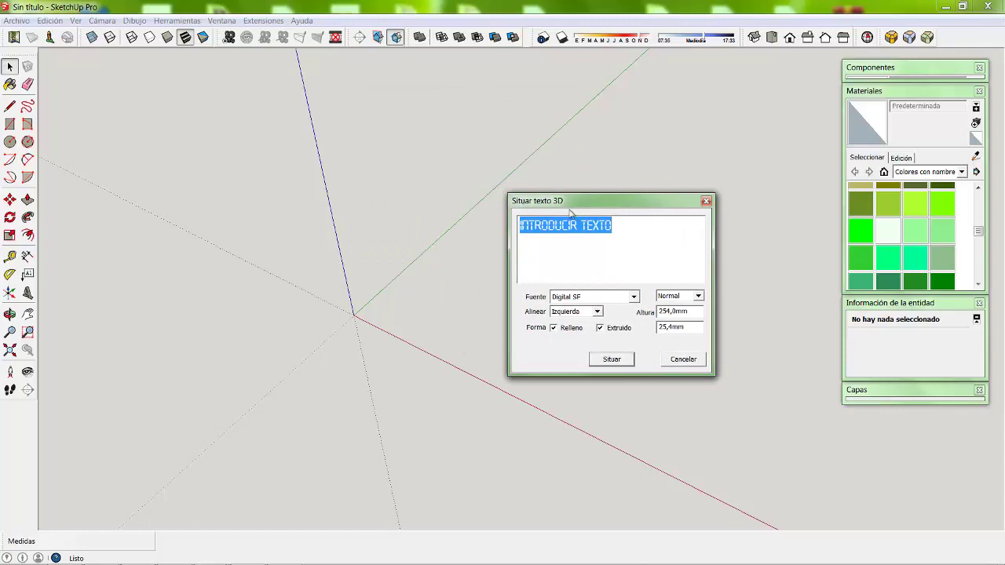
click(619, 230)
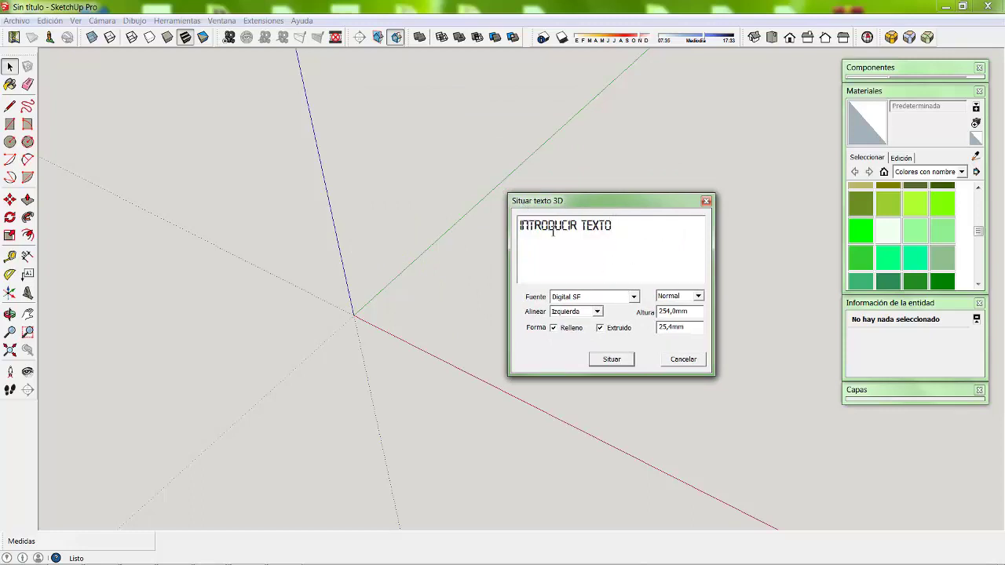
key(ctrl+a)
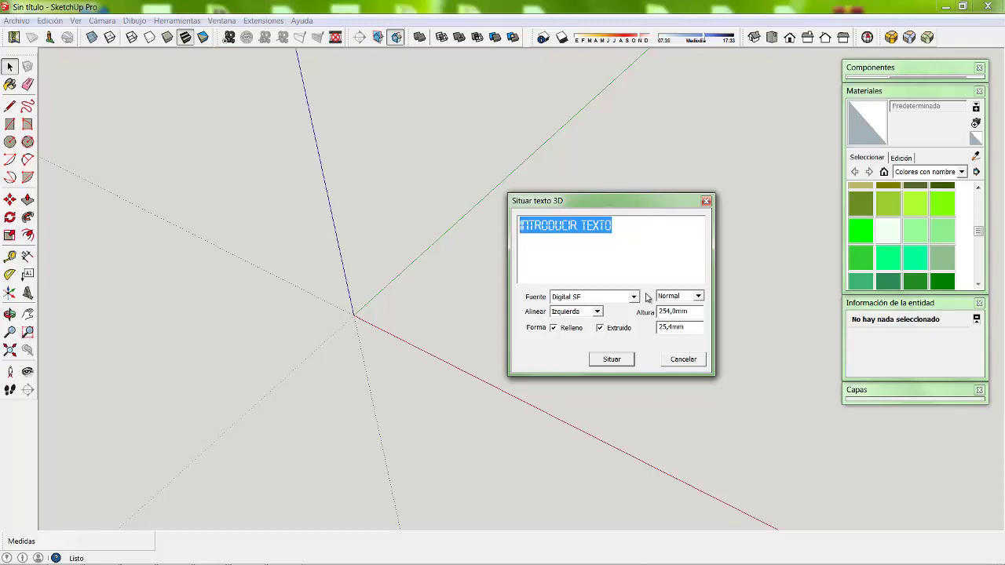
text(WE)
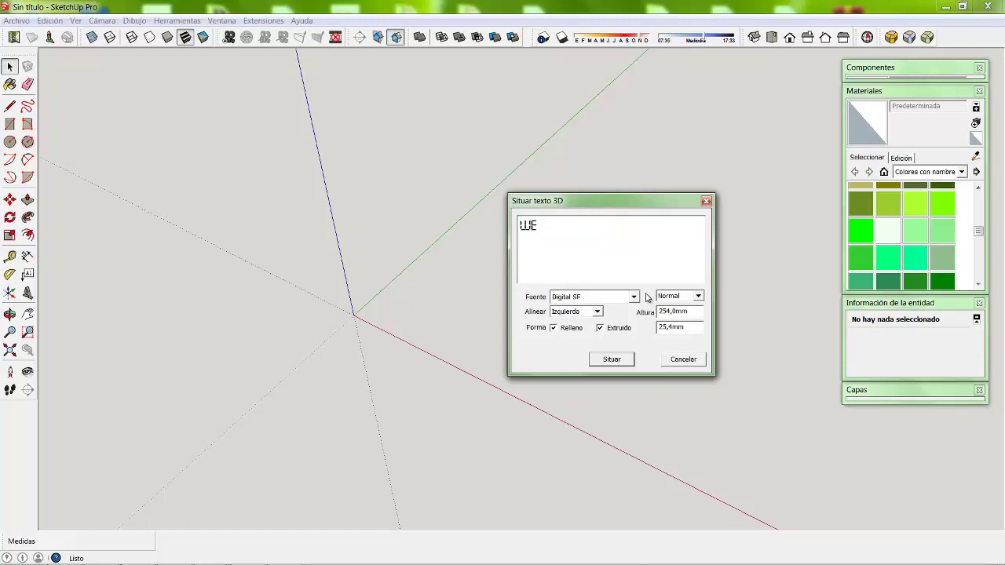
text(LCO)
text(ME)
- Find Stencil in the Fuente font list and apply it to the WELCOME text
click(602, 298)
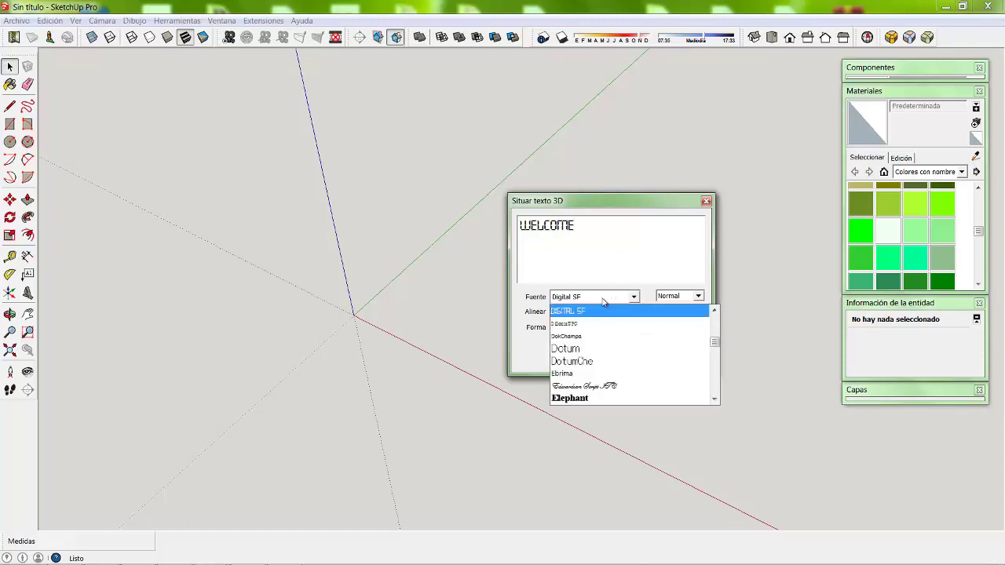
scroll(600, 355, down, 3)
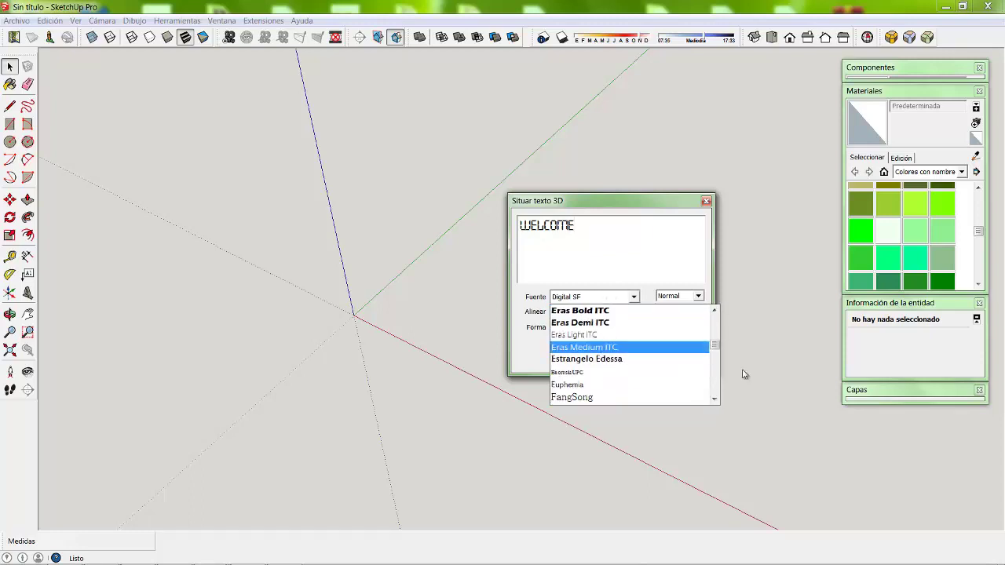
drag(714, 349, 712, 385)
scroll(714, 360, down, 1)
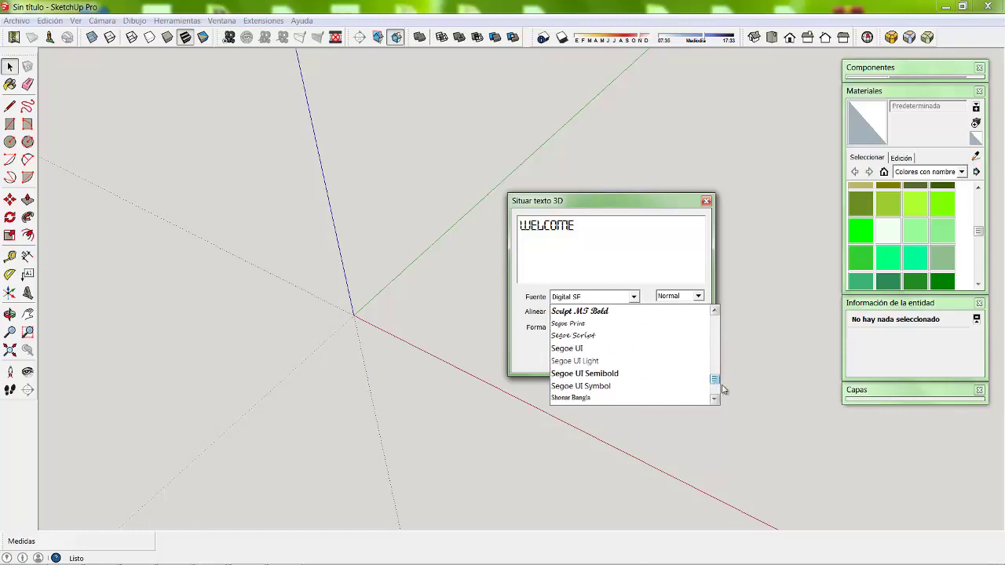
drag(714, 379, 714, 383)
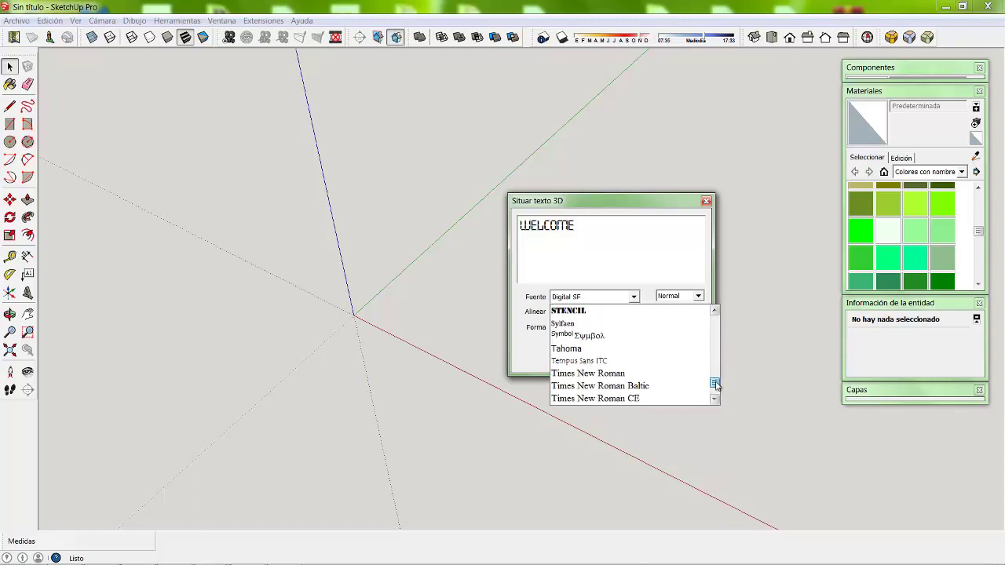
click(617, 313)
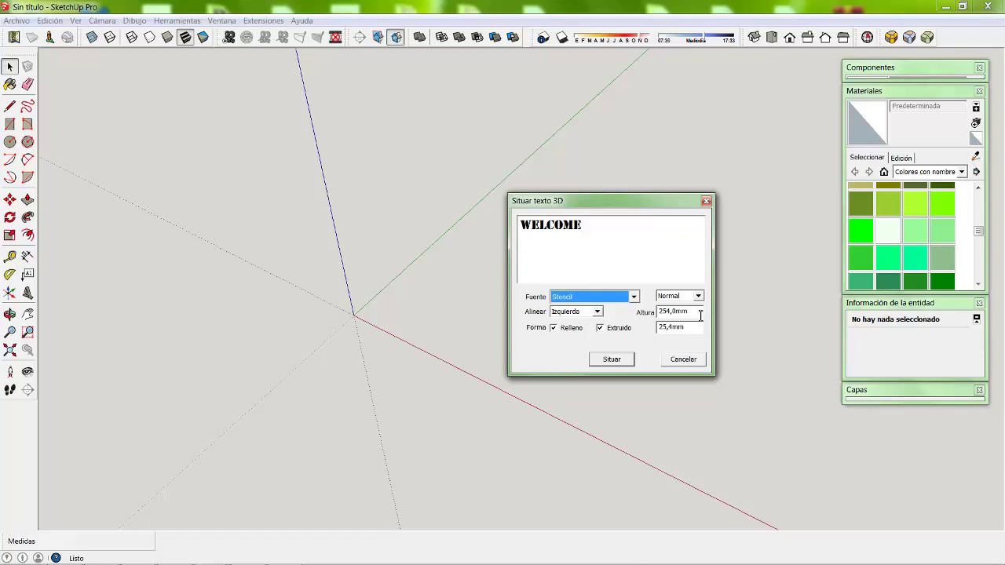
- Set the text height (Altura) to 25 and edit the extrusion depth
drag(699, 314, 647, 318)
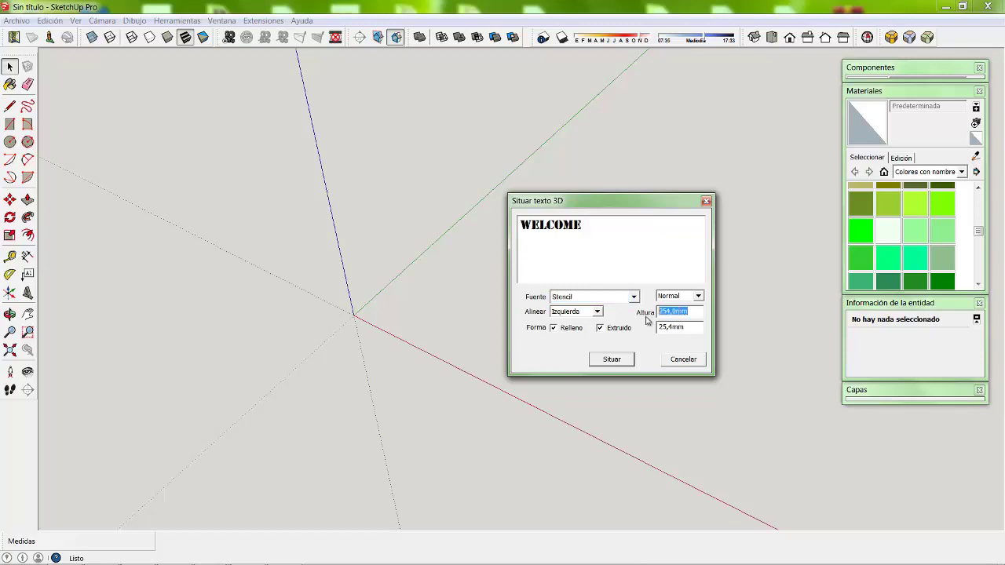
text(25)
drag(691, 326, 620, 323)
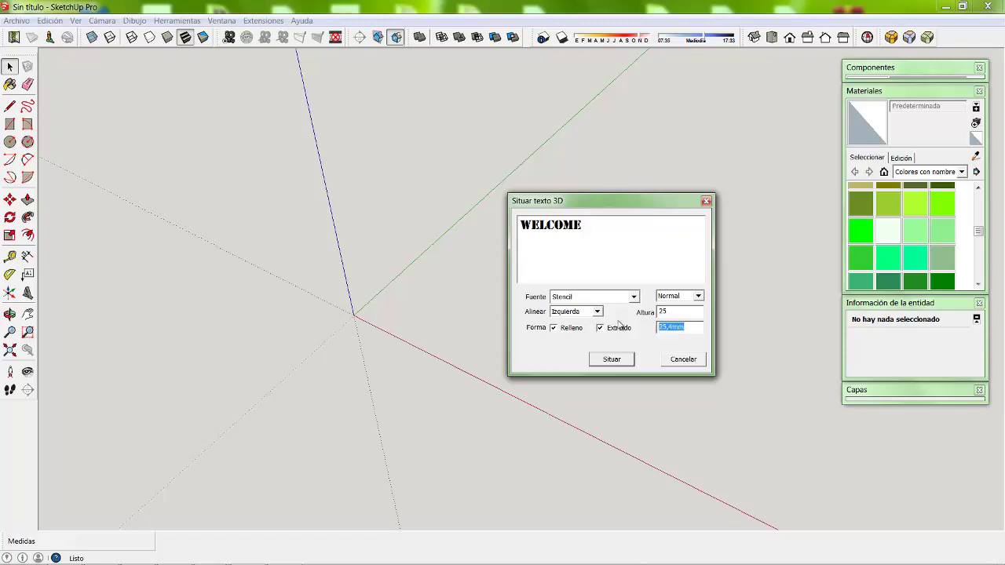
text(2)
- Place the extruded WELCOME text at the model origin and orbit to view its front
click(624, 363)
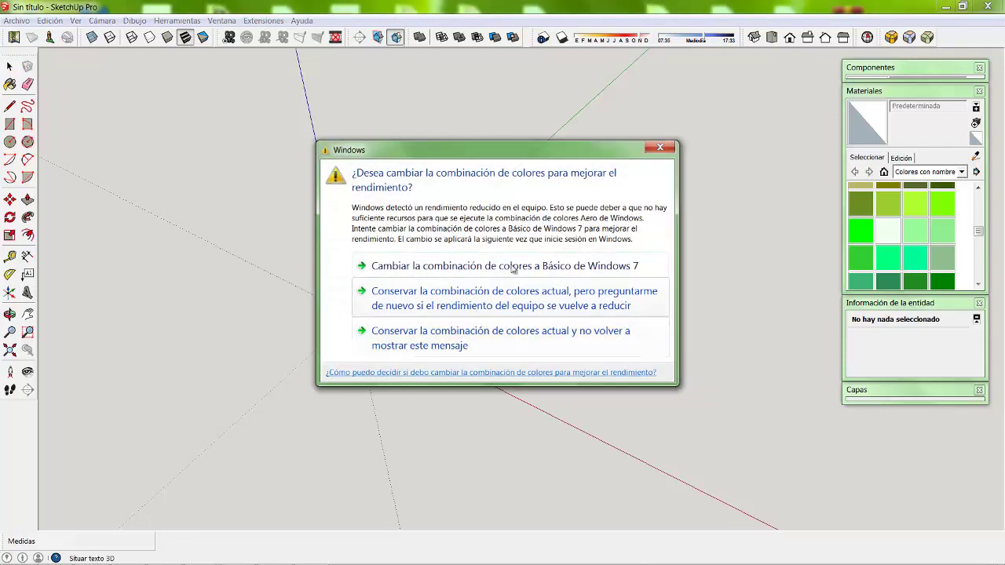
click(659, 147)
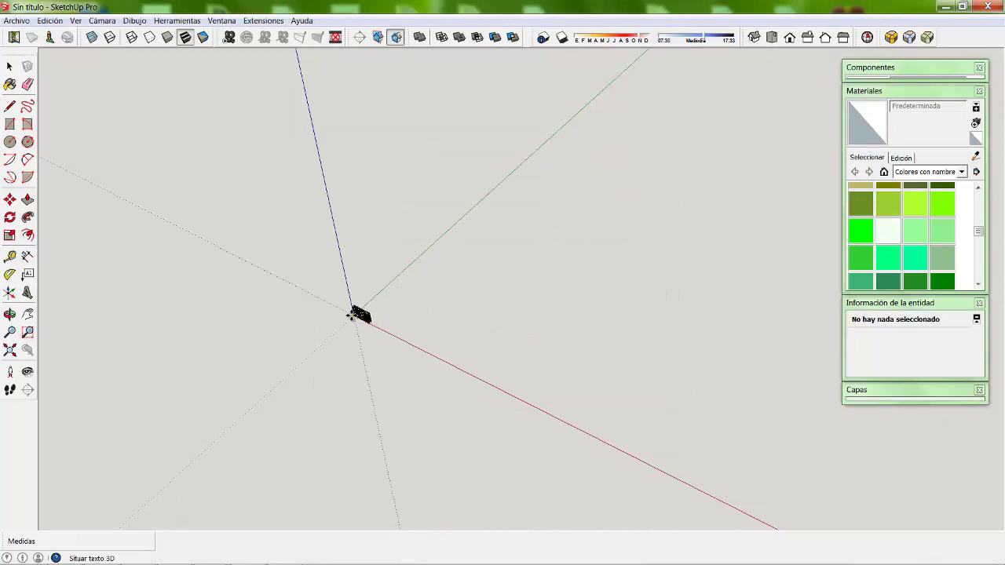
click(352, 315)
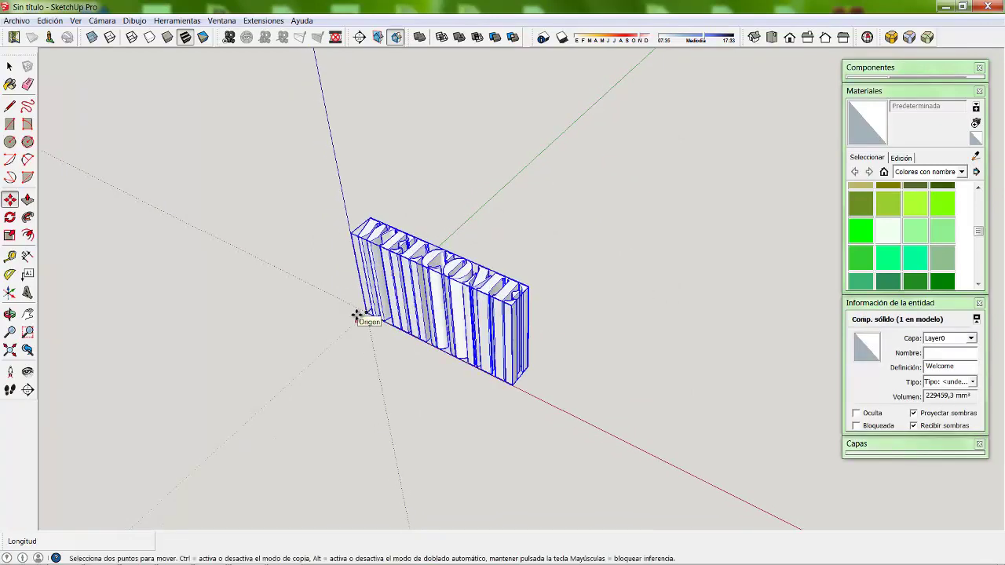
scroll(366, 307, up, 3)
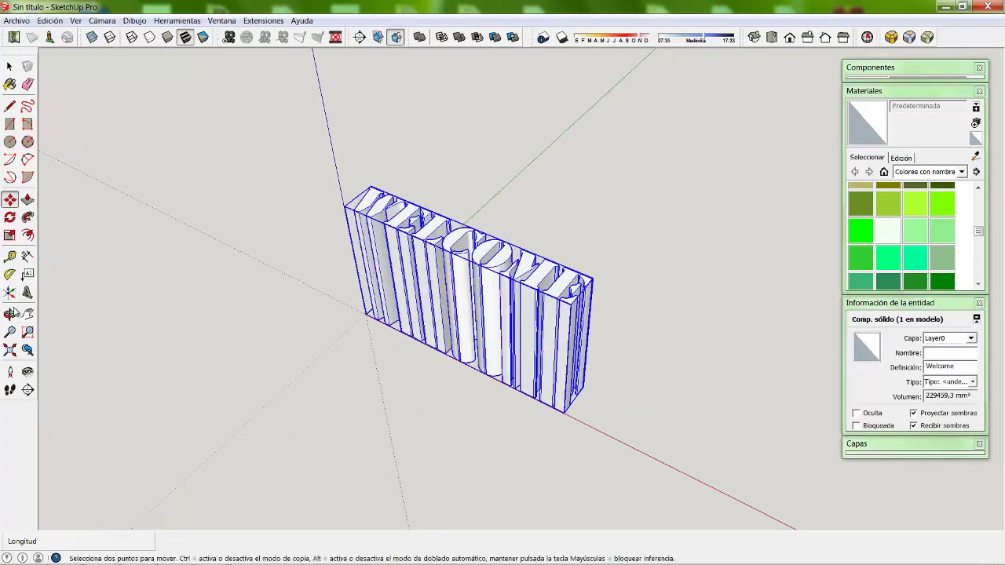
click(10, 314)
mouse_move(328, 301)
mouse_down()
mouse_move(606, 170)
mouse_move(588, 209)
mouse_move(573, 353)
mouse_move(450, 328)
mouse_up()
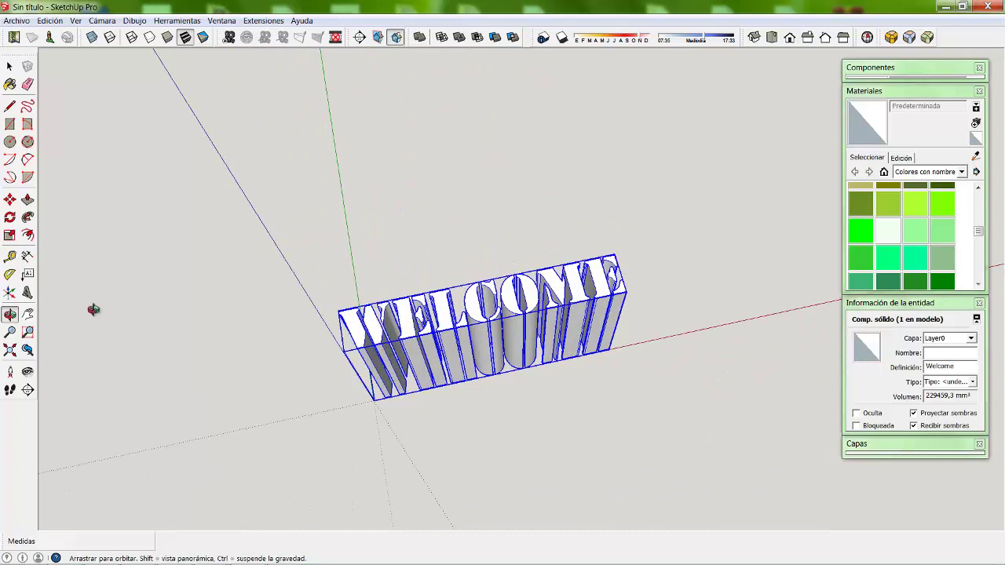
- Try measuring the WELCOME text's corners with Tape Measure, then delete the selected WELCOME component
click(11, 257)
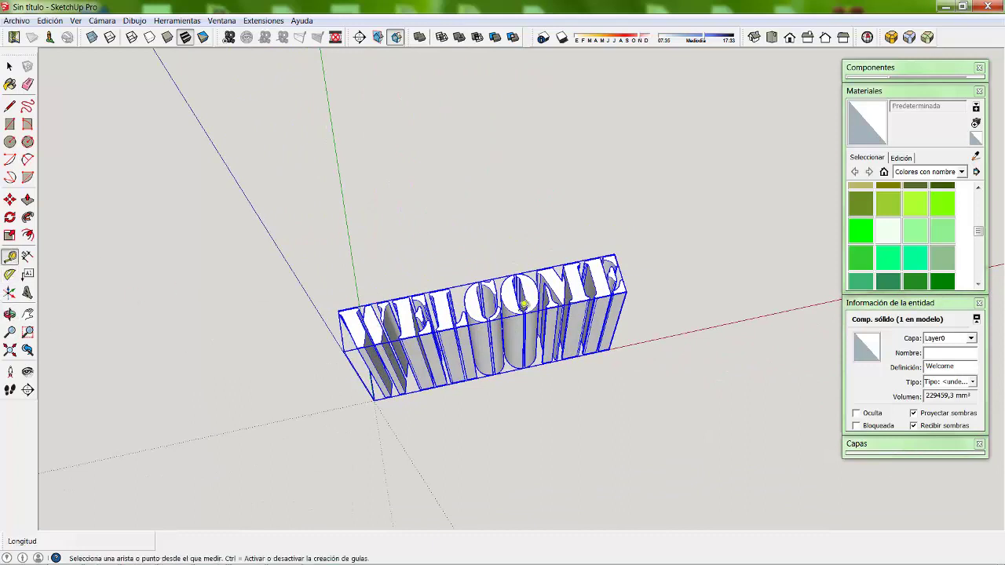
click(449, 323)
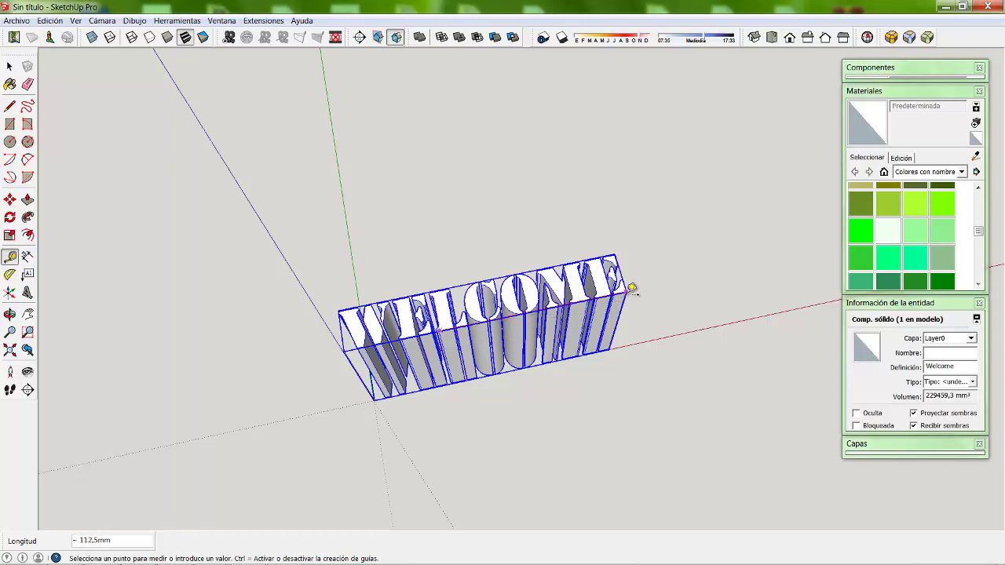
click(10, 66)
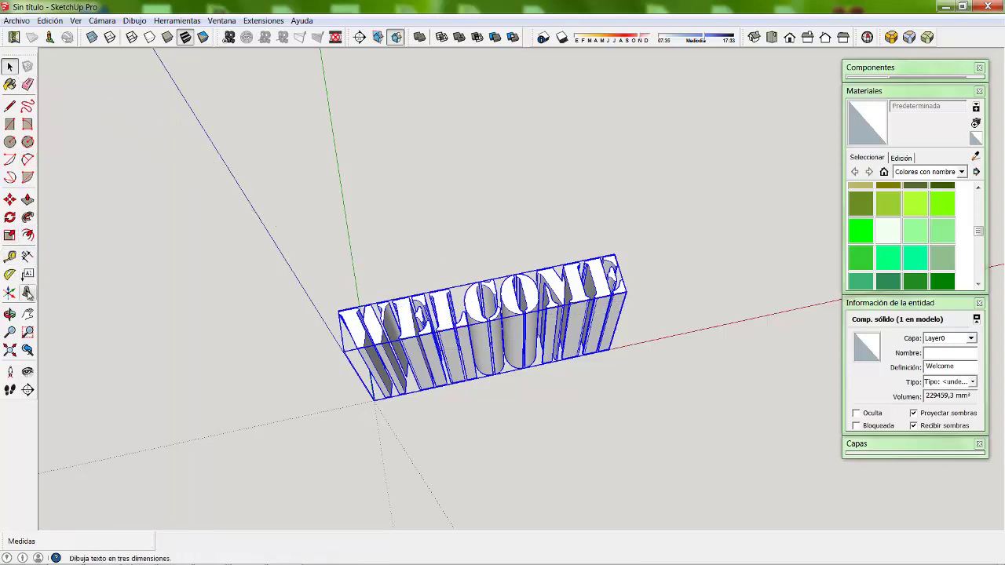
click(11, 260)
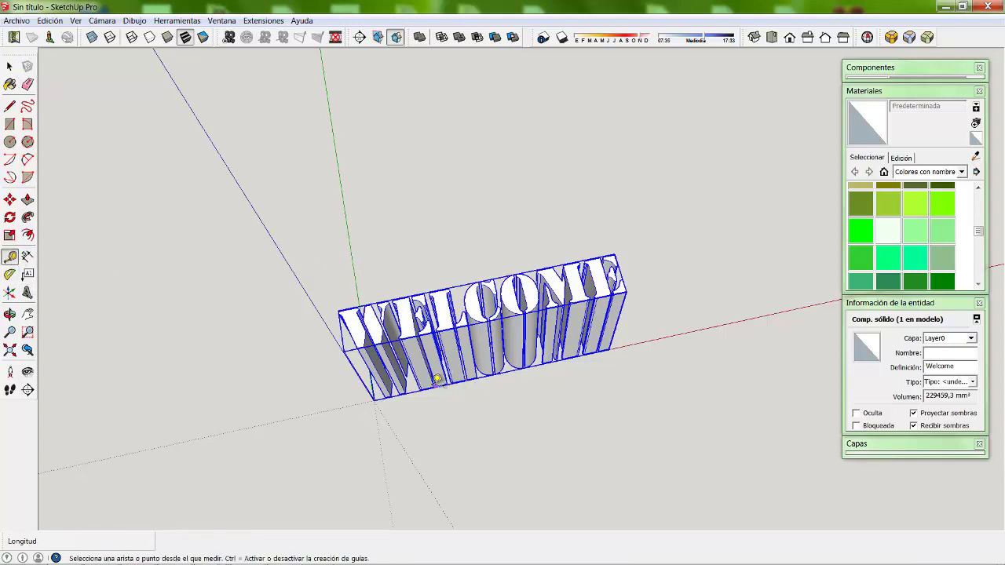
click(437, 380)
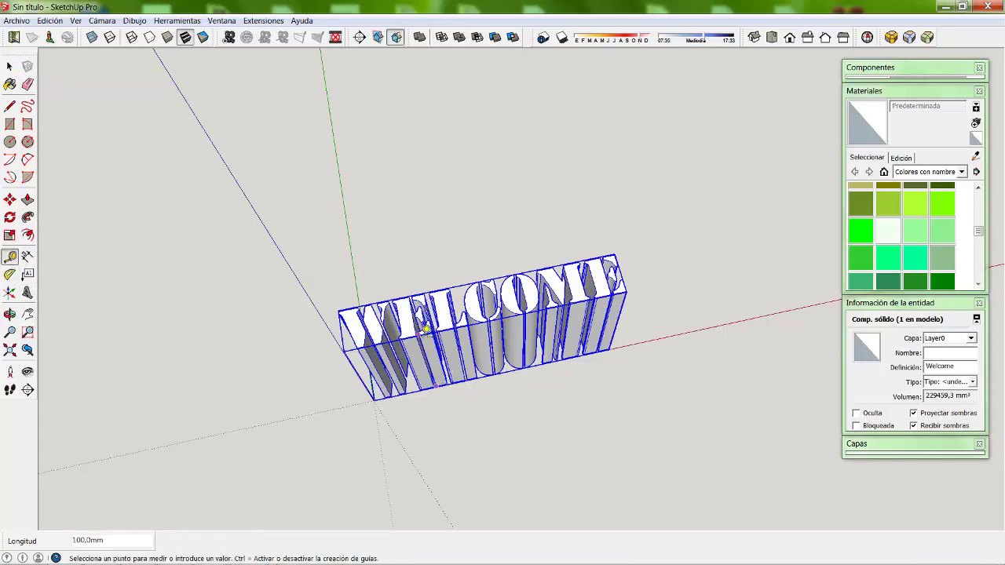
click(10, 67)
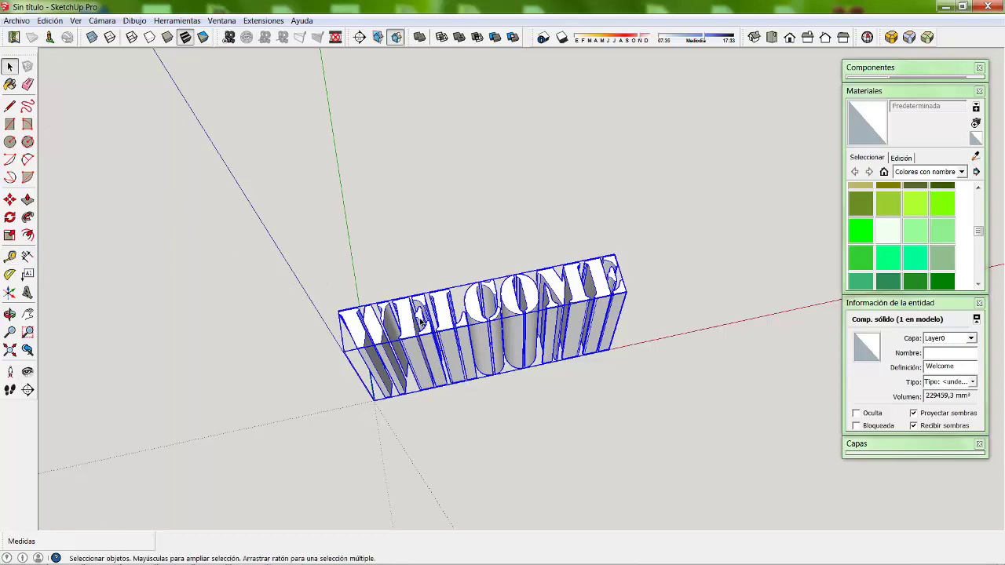
key(Delete)
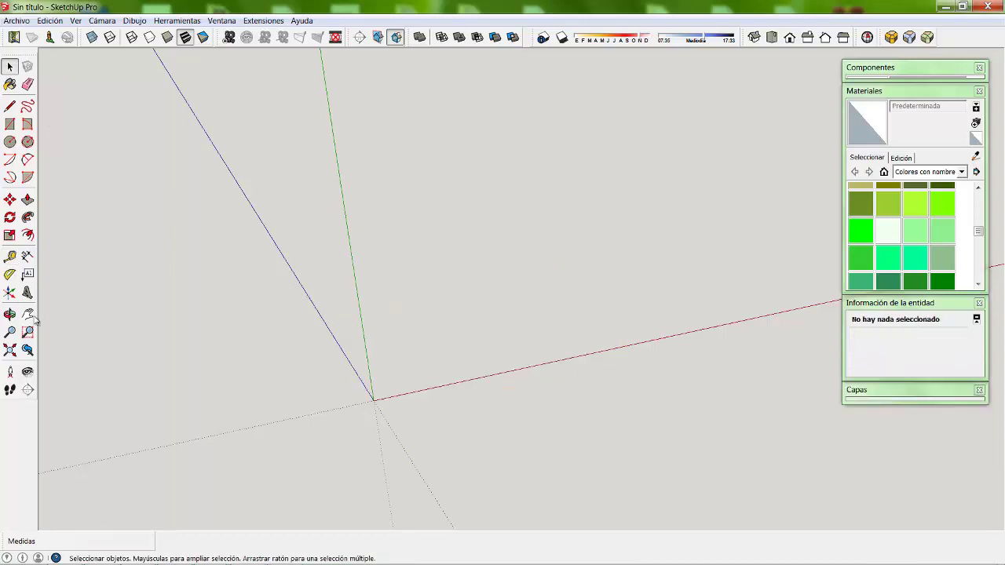
- Create new Stencil 3D text with 25 mm extrusion and 100 mm height
click(27, 292)
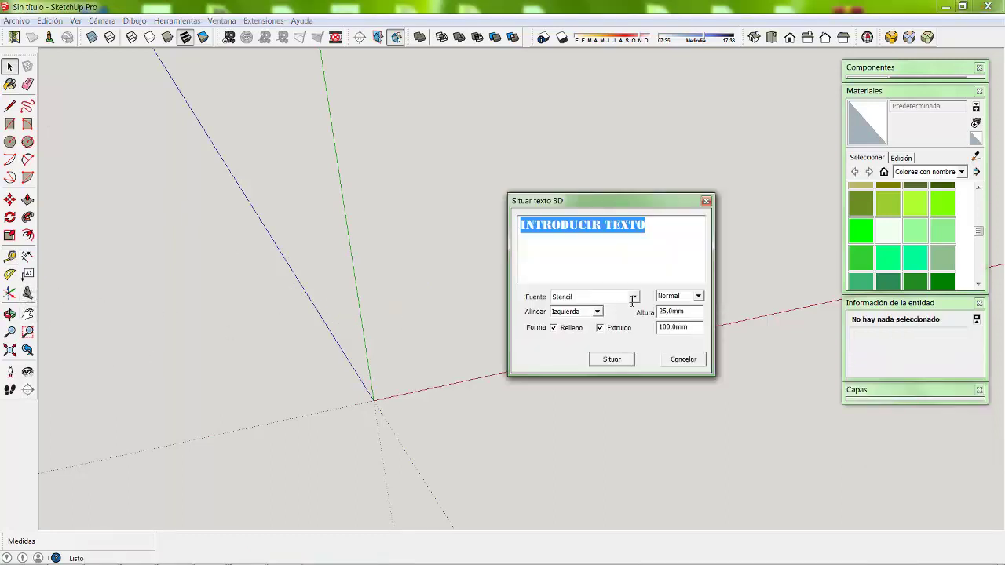
double_click(701, 327)
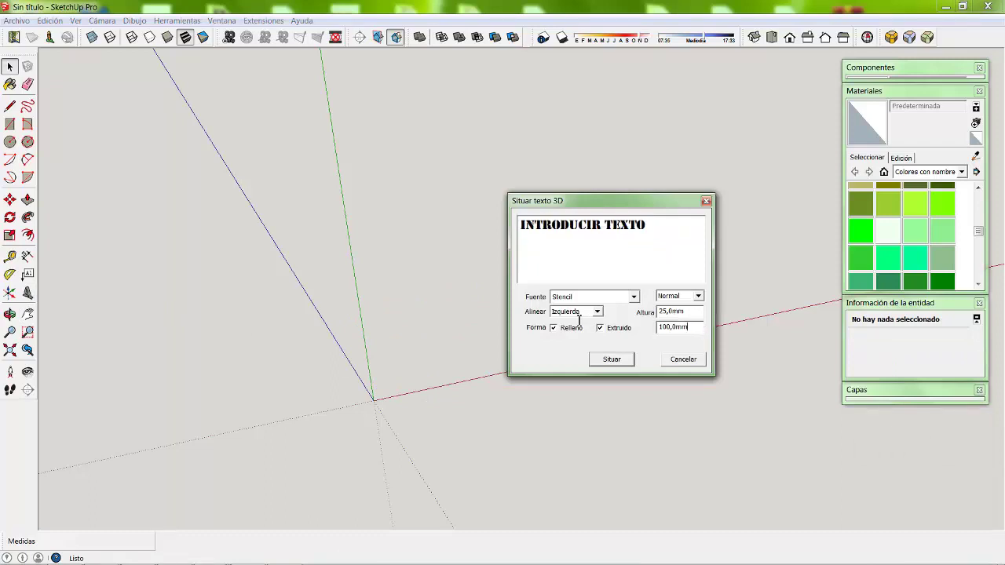
text(25)
key(Tab)
text(12)
double_click(674, 313)
click(612, 359)
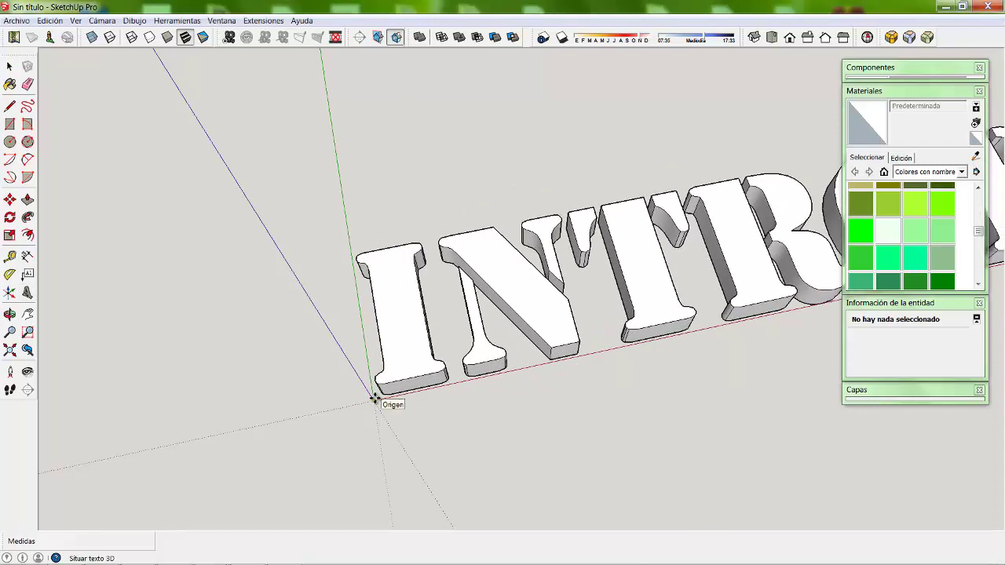
- Place the INTRODUCIR TEXTO 3D text at the origin and zoom out
click(375, 398)
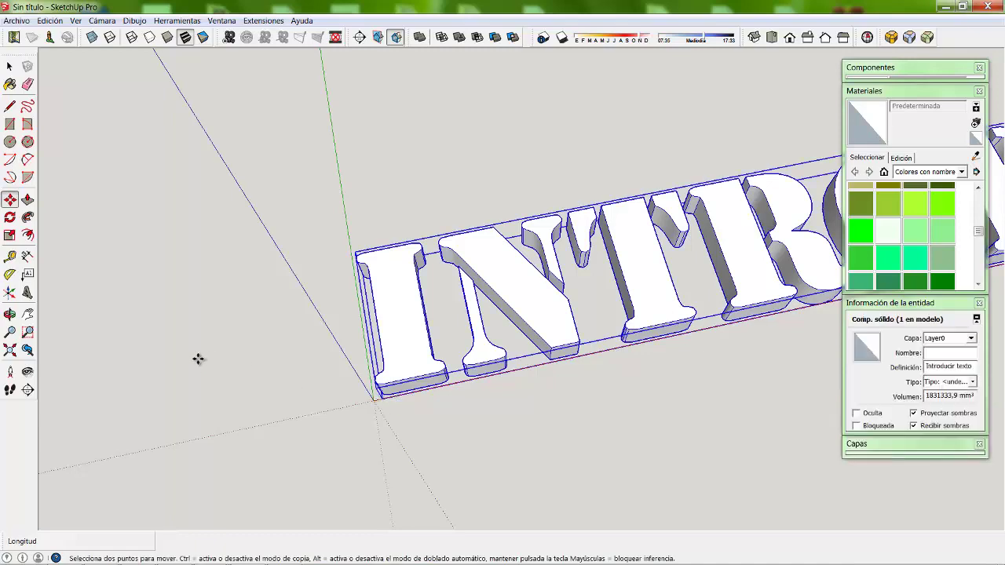
scroll(190, 360, down, 3)
scroll(190, 359, down, 2)
scroll(191, 360, down, 2)
scroll(191, 359, down, 2)
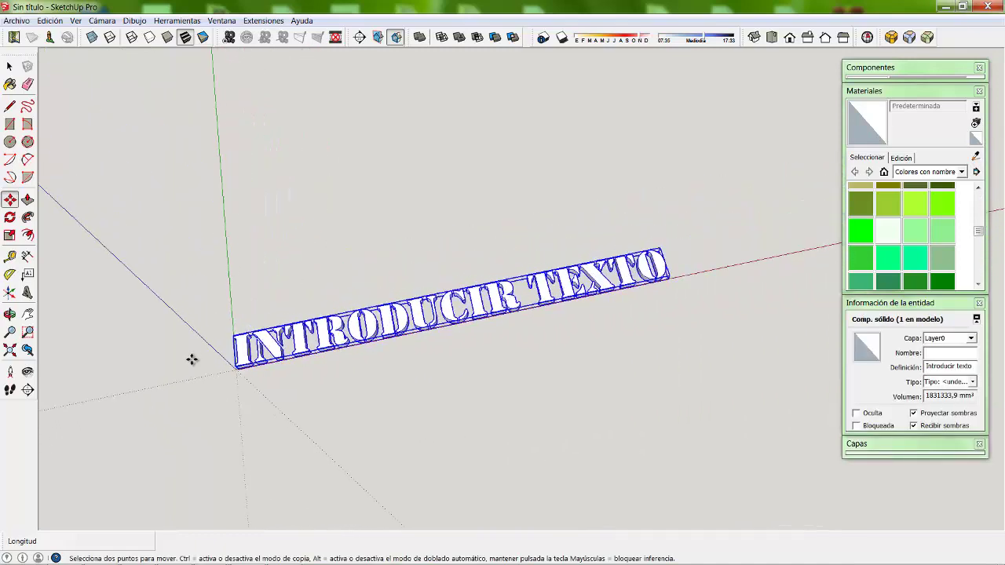
scroll(191, 360, down, 1)
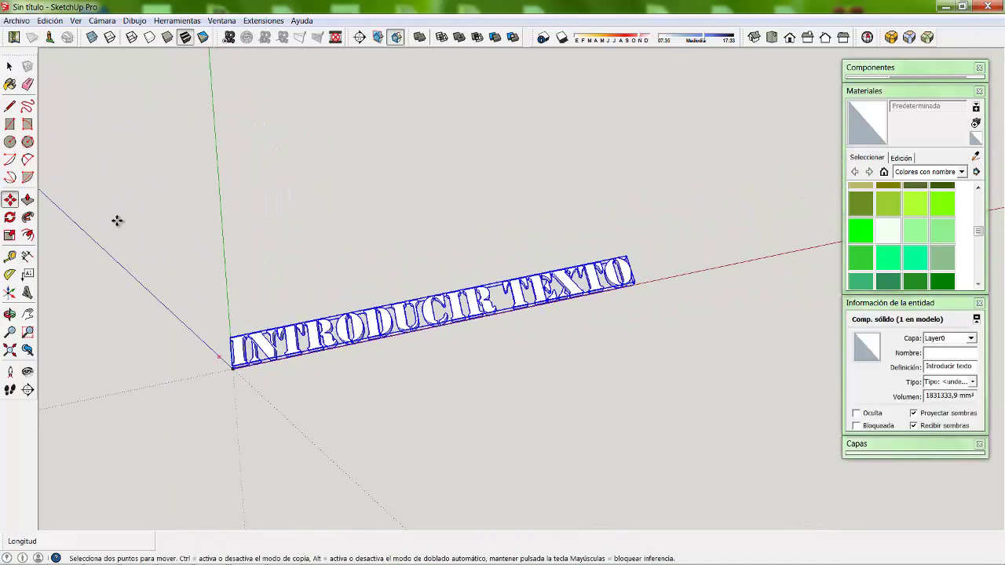
- Measure the text's thickness with Tape Measure to confirm 25 mm, then return to Select
click(11, 258)
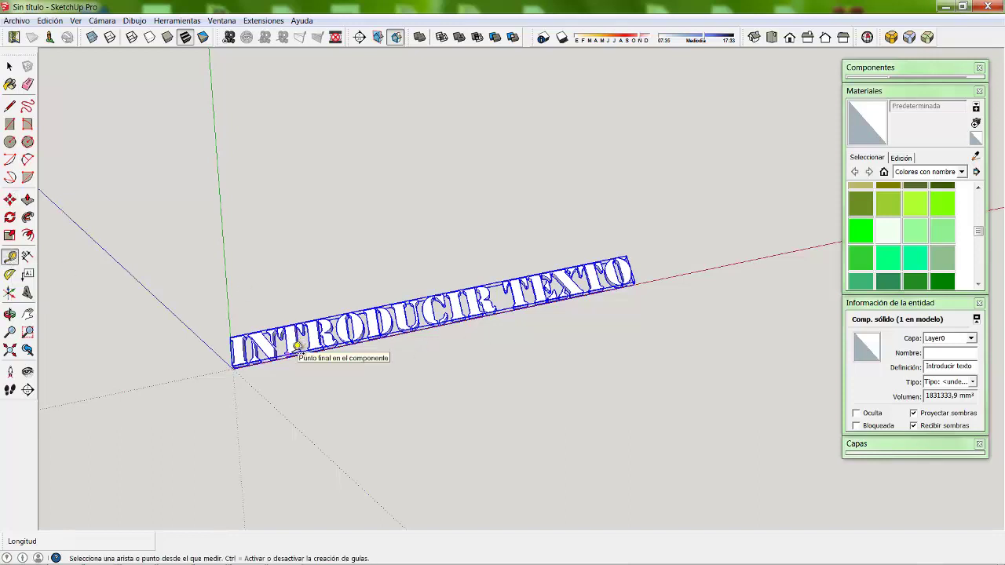
click(298, 346)
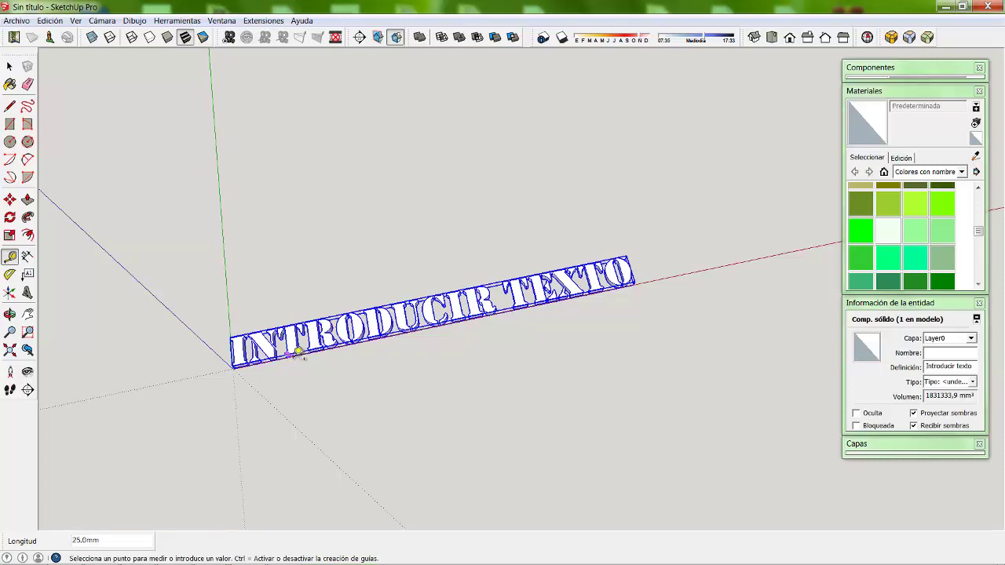
scroll(298, 351, up, 3)
scroll(295, 351, up, 3)
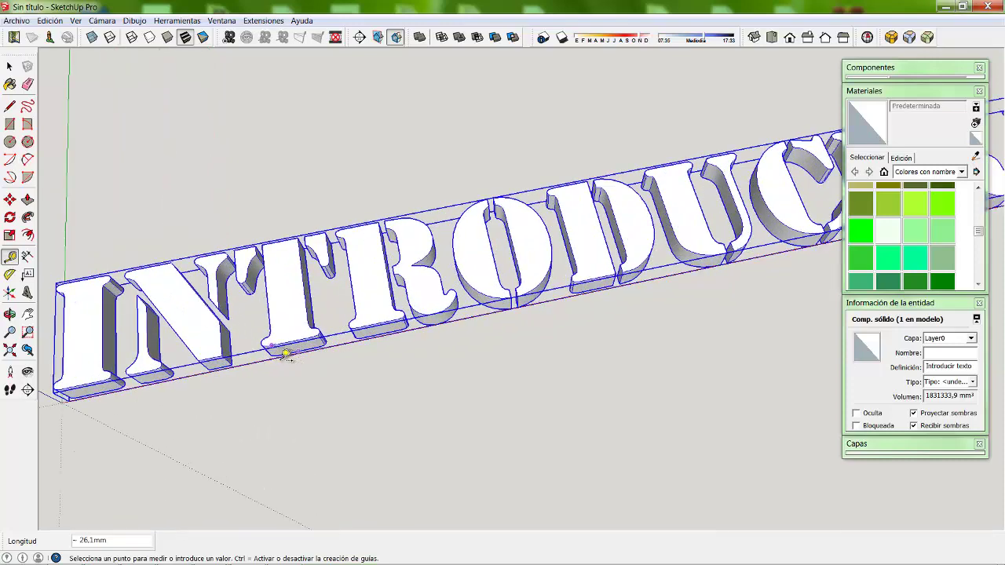
click(10, 66)
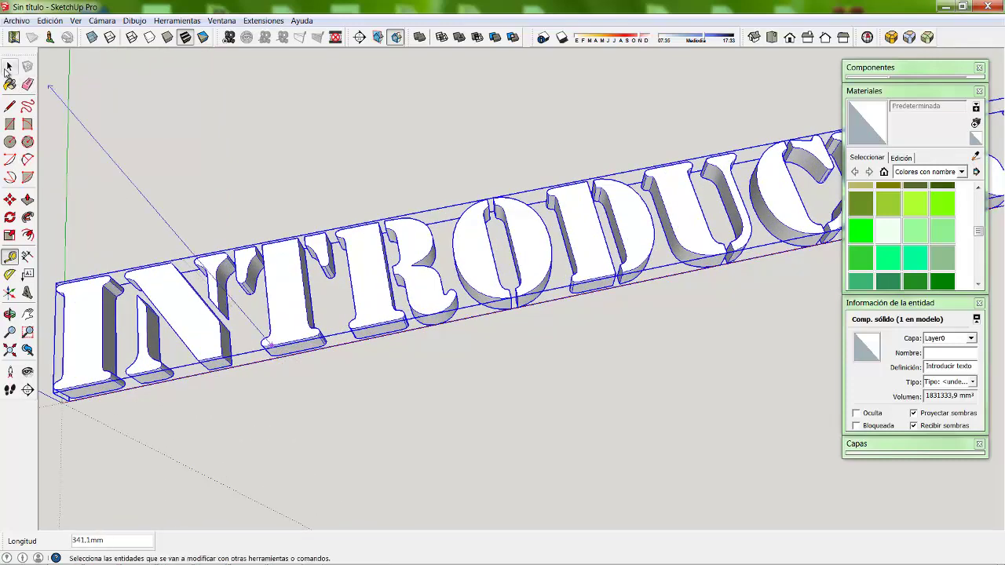
scroll(114, 316, down, 3)
scroll(118, 311, down, 2)
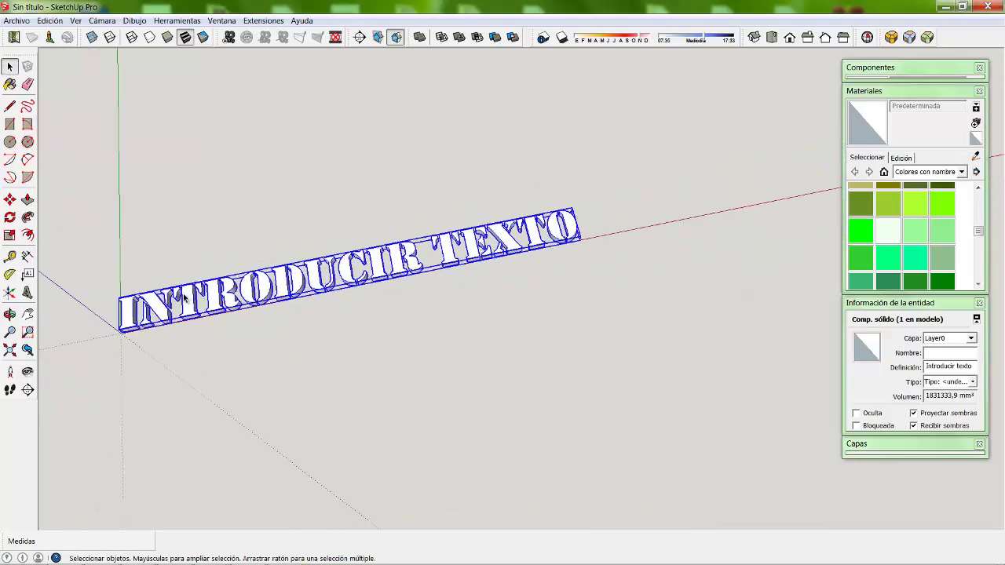
scroll(124, 305, down, 1)
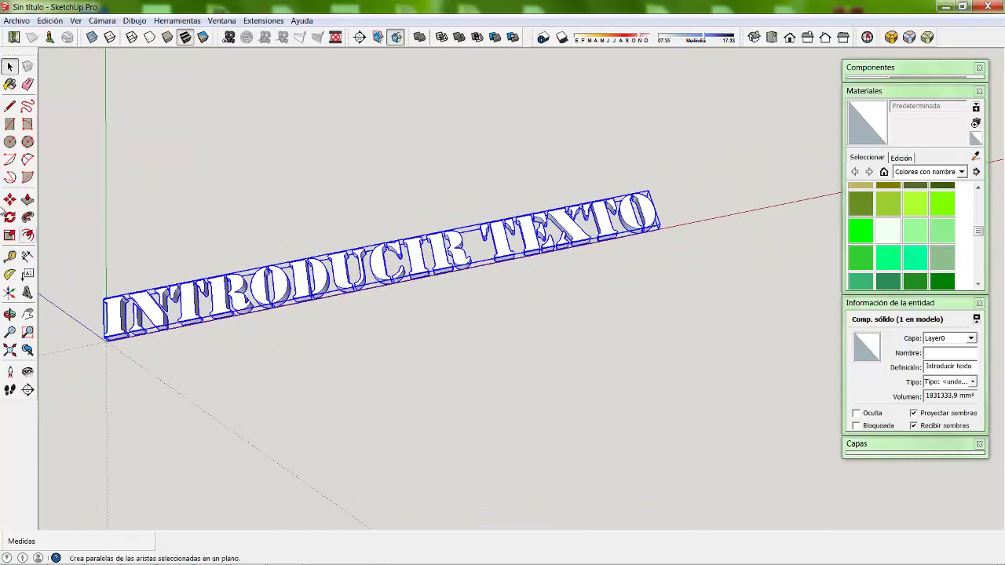
- Create a 3D text reading WELCOME and place it above the INTRODUCIR TEXTO solid
click(27, 292)
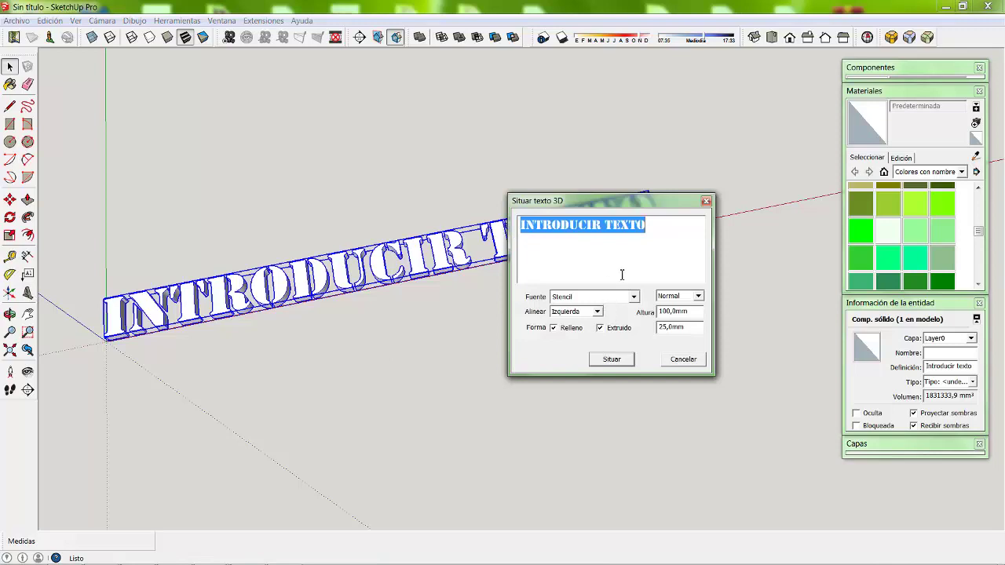
text(WELC)
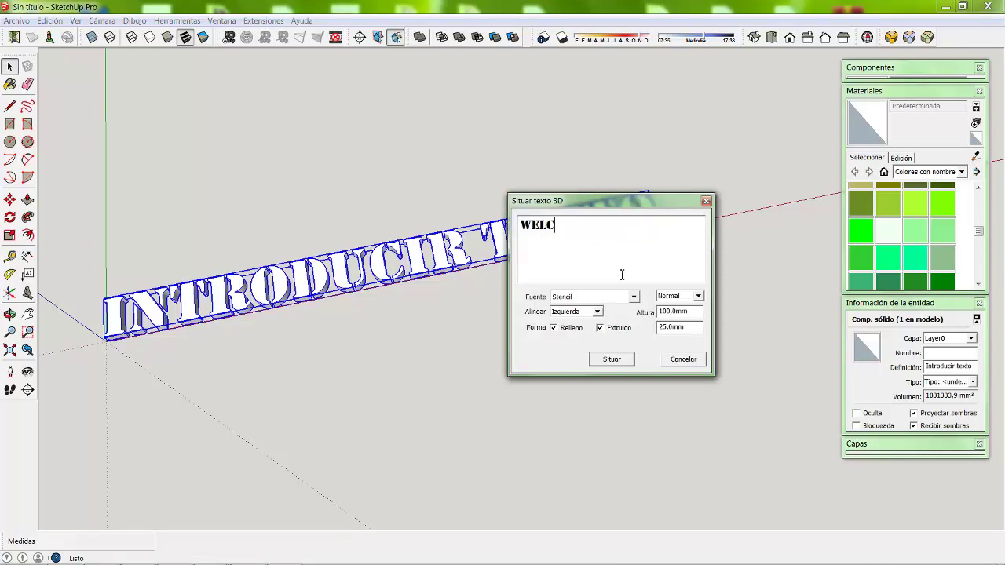
text(OME)
click(626, 359)
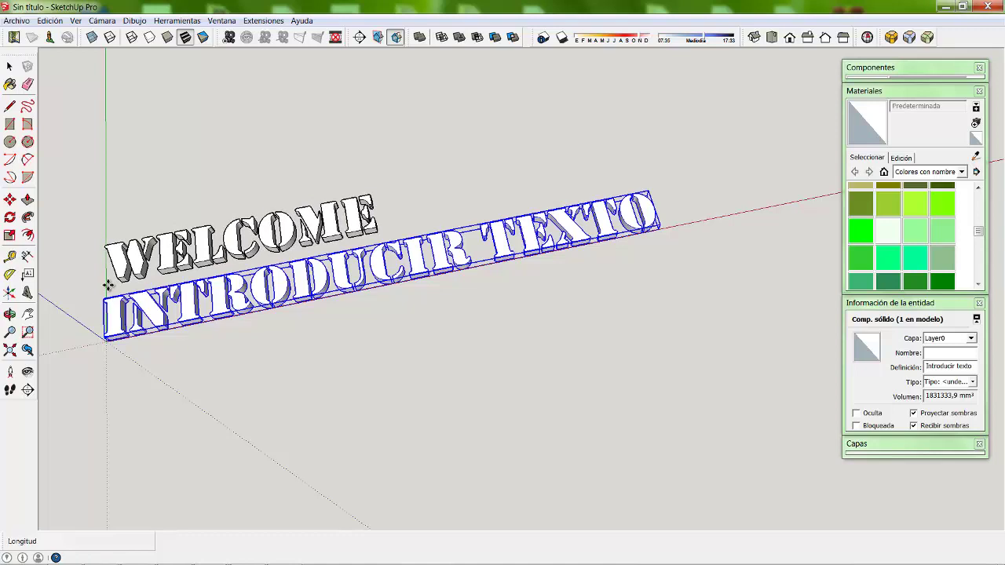
click(107, 285)
- Delete the INTRODUCIR TEXTO text from the model
click(11, 68)
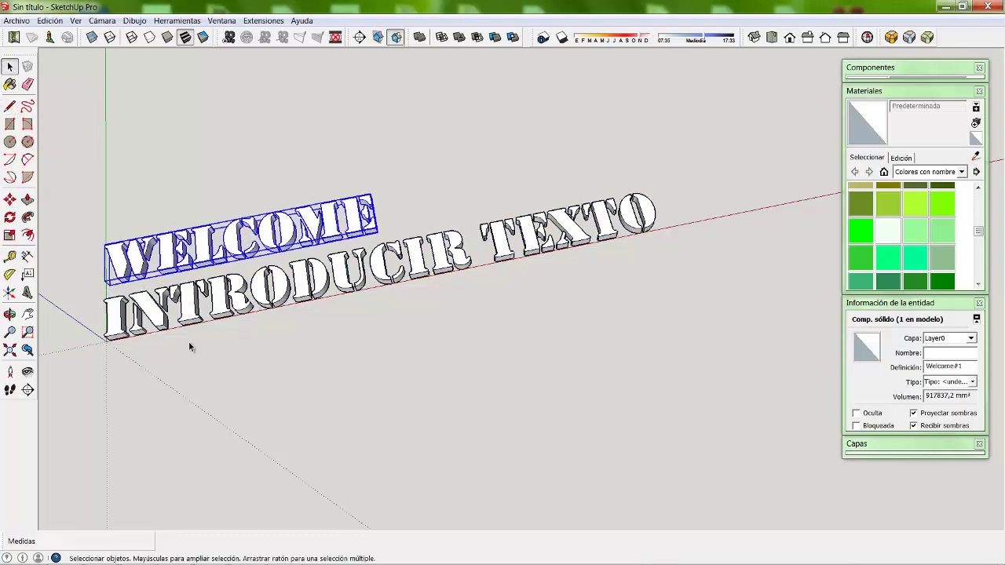
click(146, 309)
key(Delete)
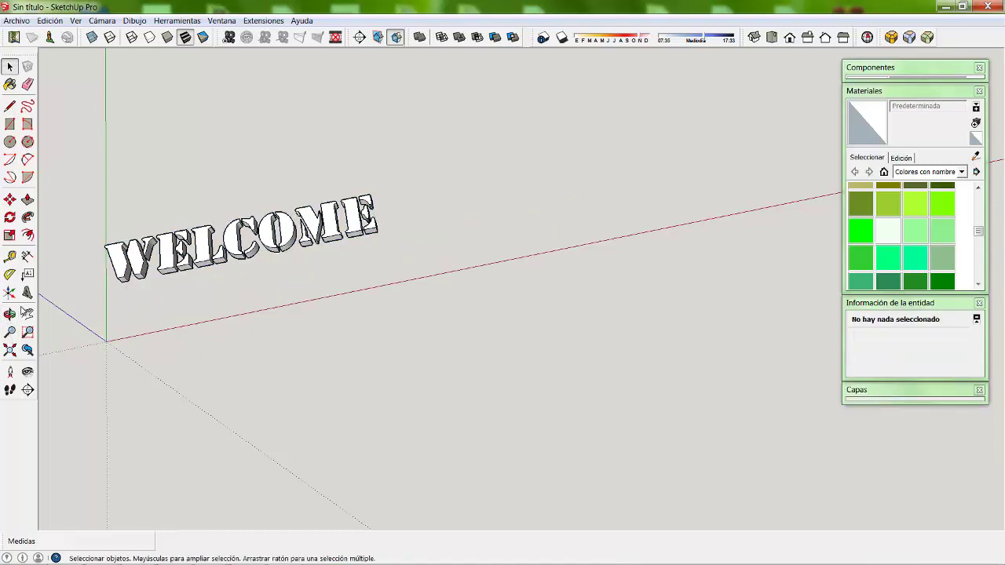
scroll(76, 314, up, 3)
scroll(220, 315, up, 2)
scroll(208, 299, down, 1)
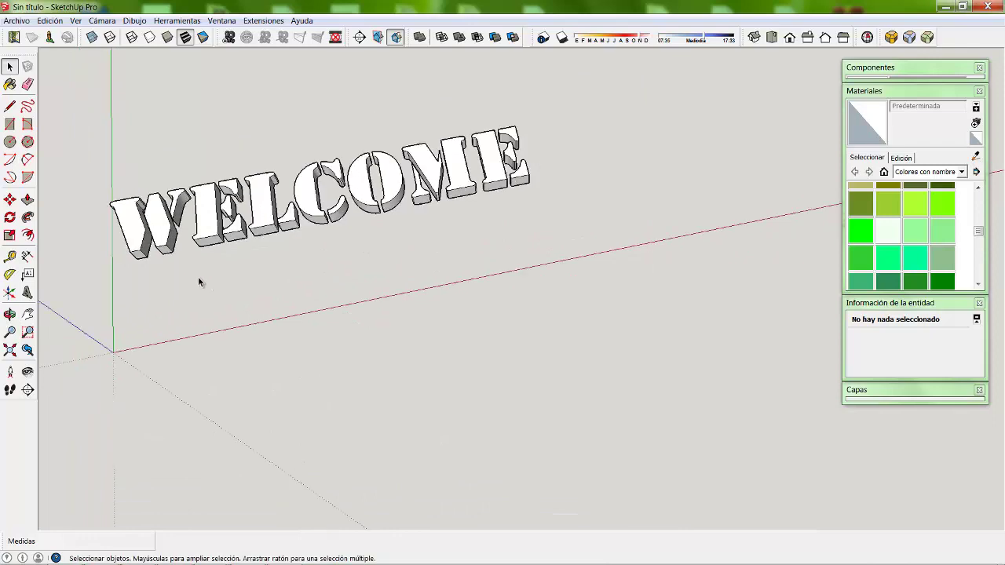
- Move WELCOME by its lower-left corner to the axes origin, then zoom in and select it
click(9, 200)
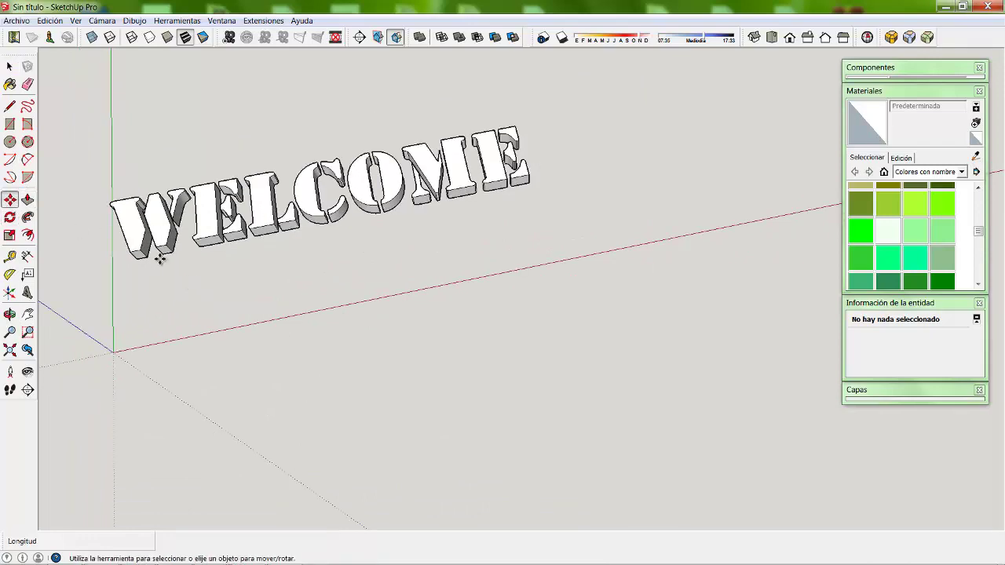
click(137, 264)
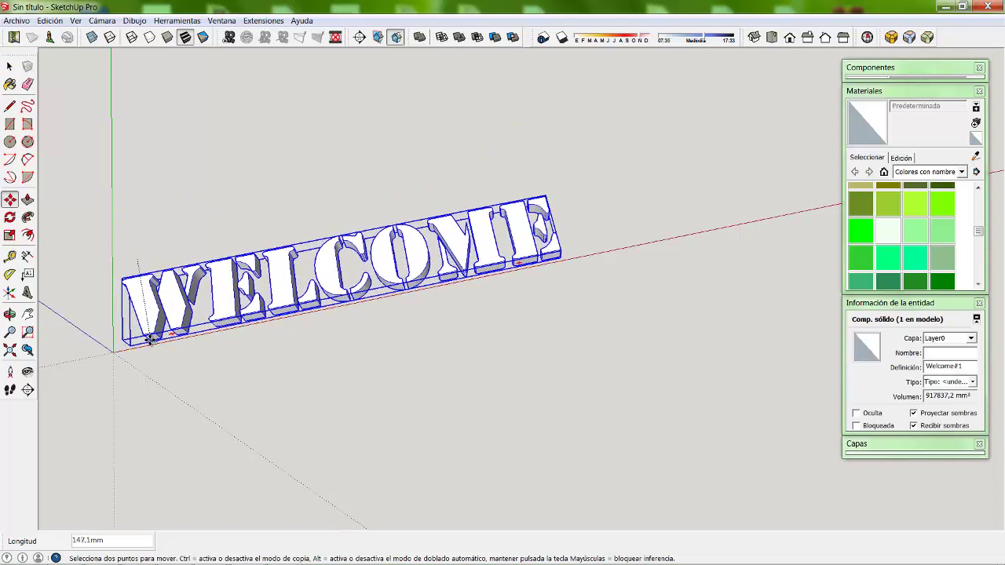
click(151, 341)
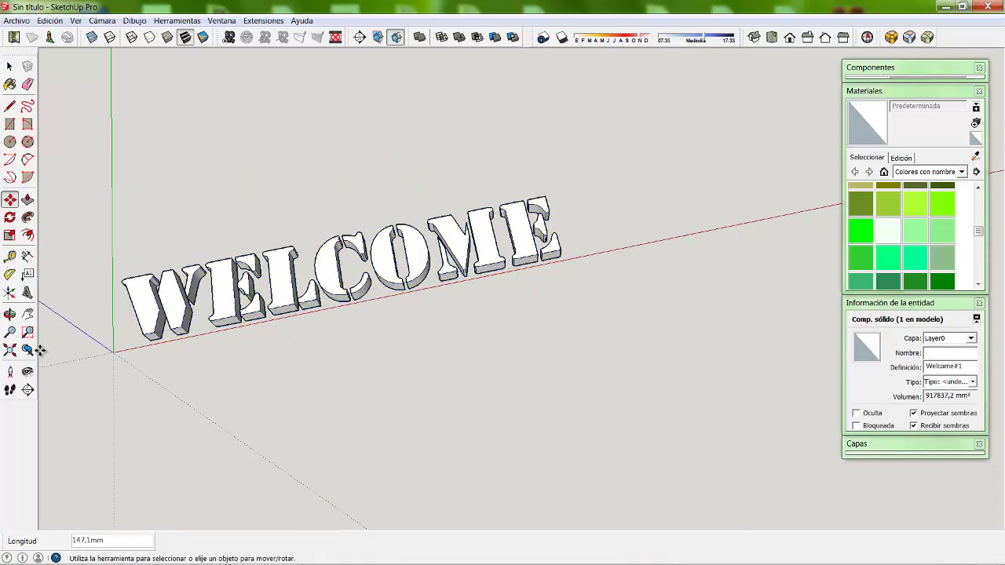
scroll(118, 292, up, 2)
scroll(123, 292, up, 2)
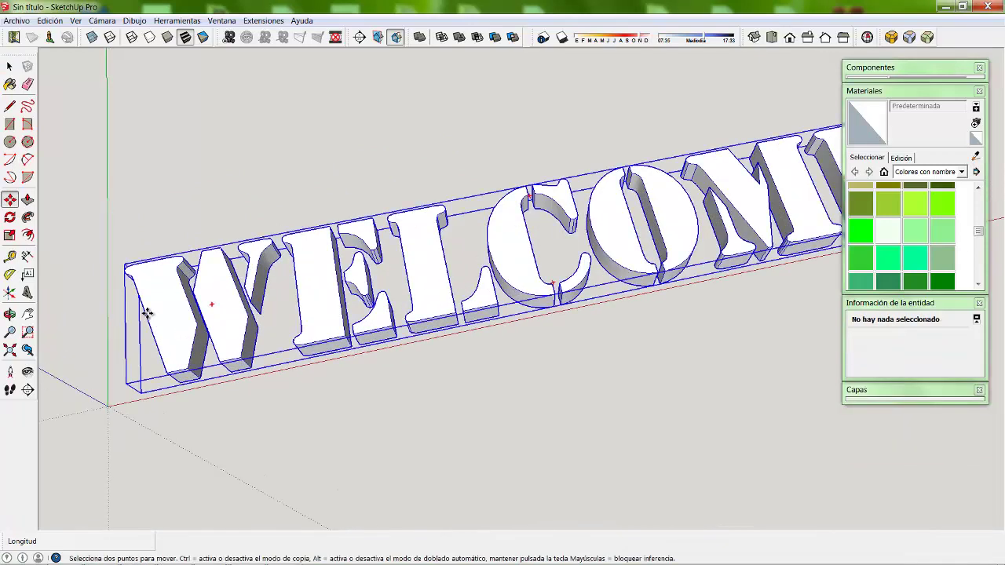
scroll(179, 384, up, 2)
click(179, 385)
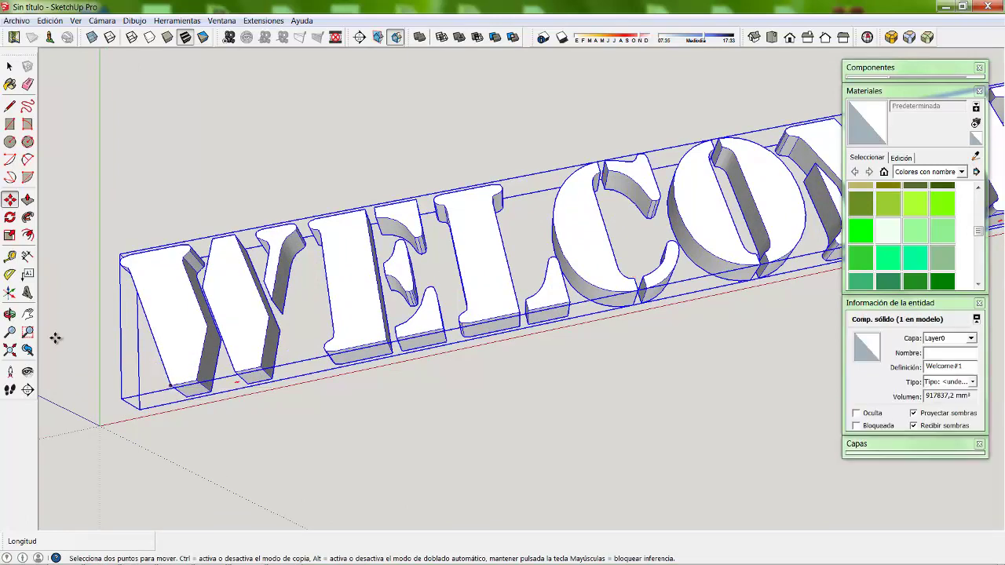
click(10, 218)
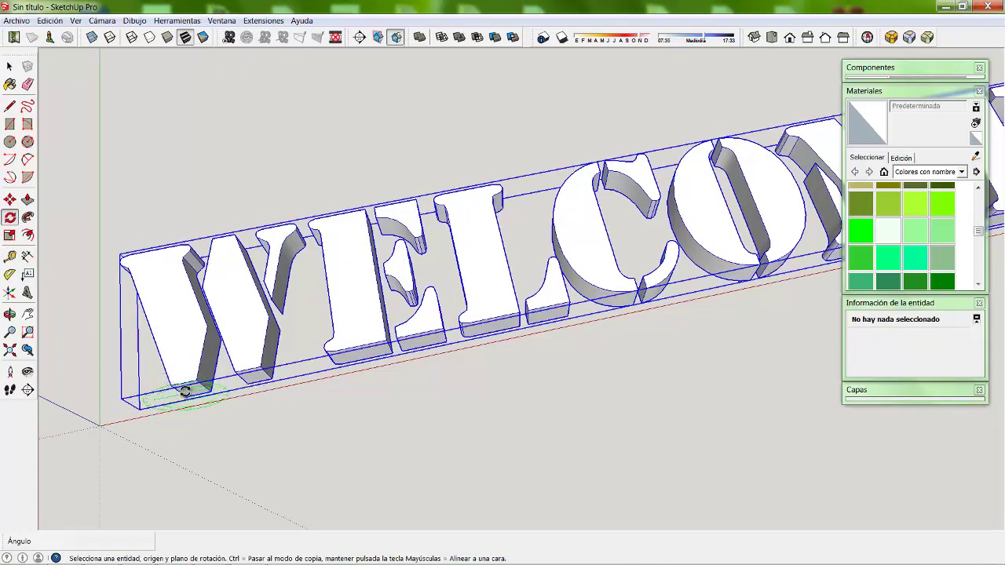
click(184, 393)
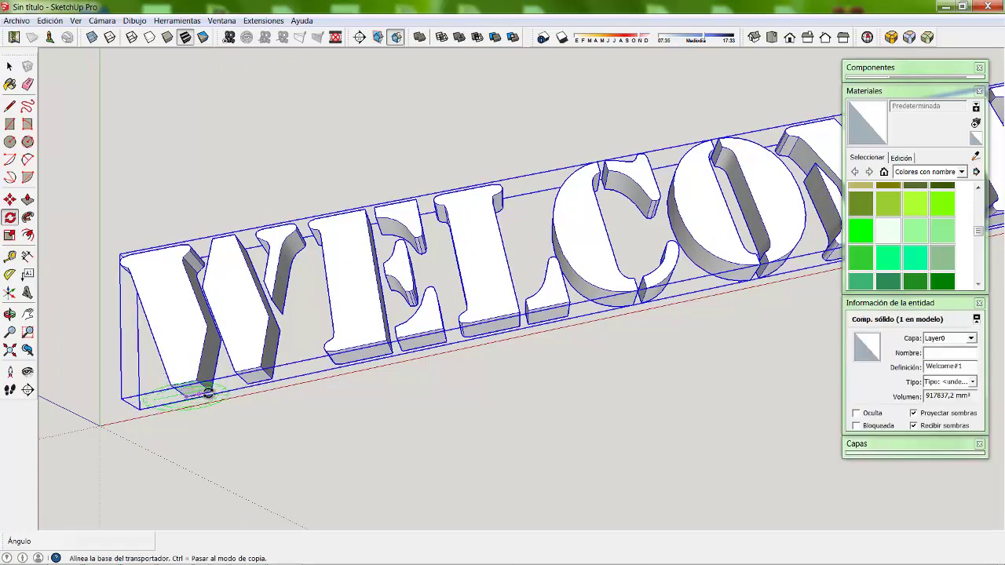
click(210, 391)
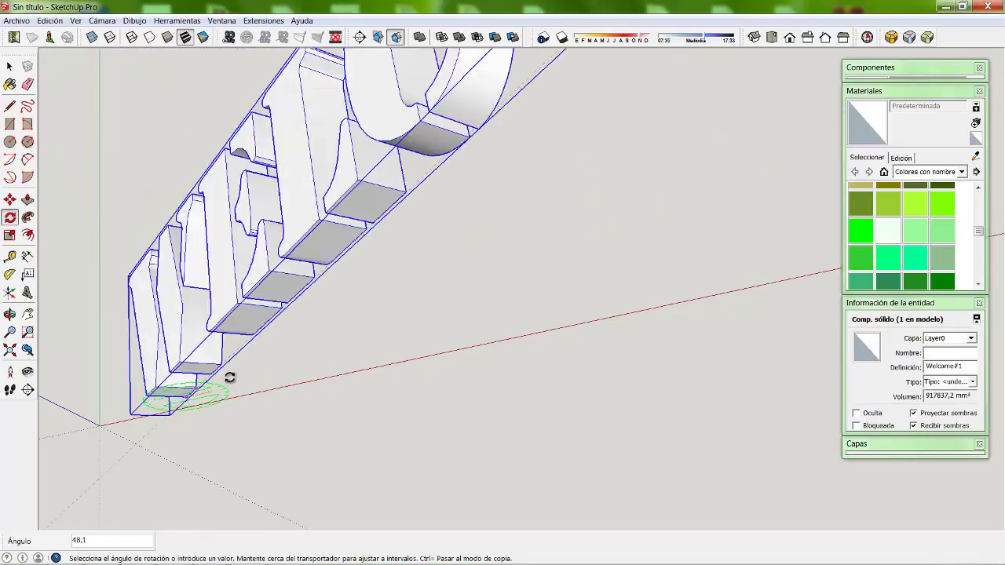
key(Escape)
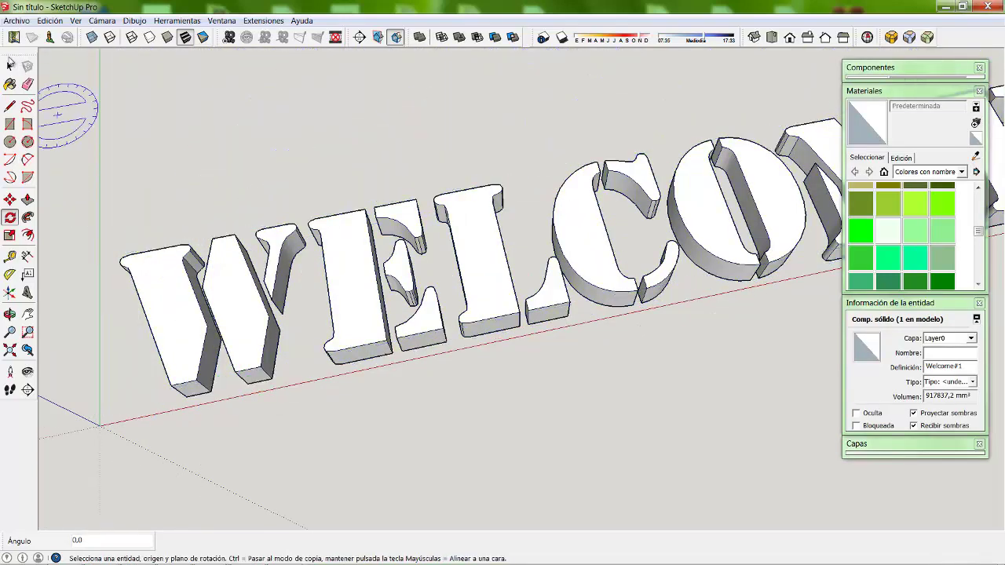
click(8, 67)
scroll(298, 314, down, 1)
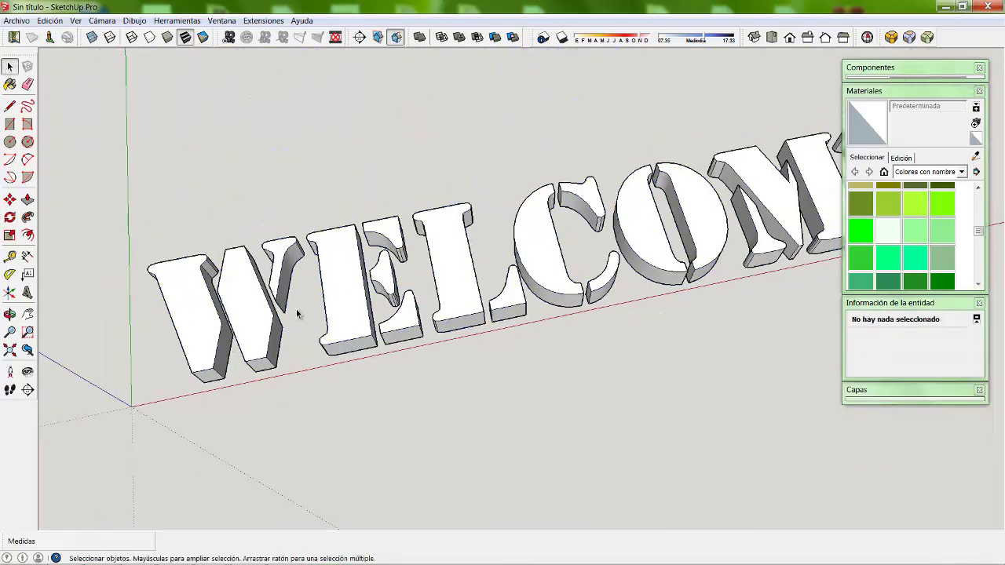
scroll(298, 314, down, 1)
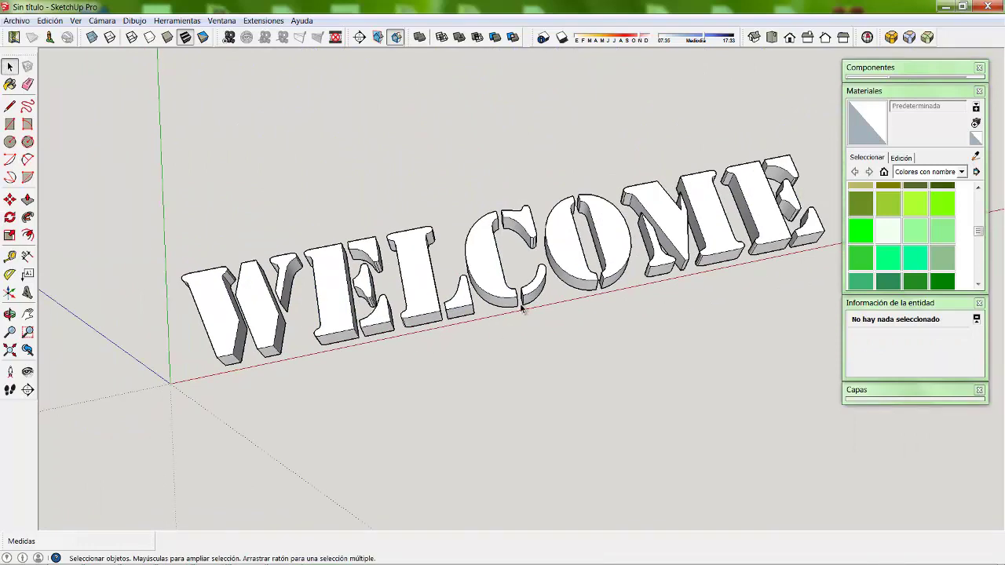
scroll(531, 305, up, 1)
scroll(506, 312, up, 2)
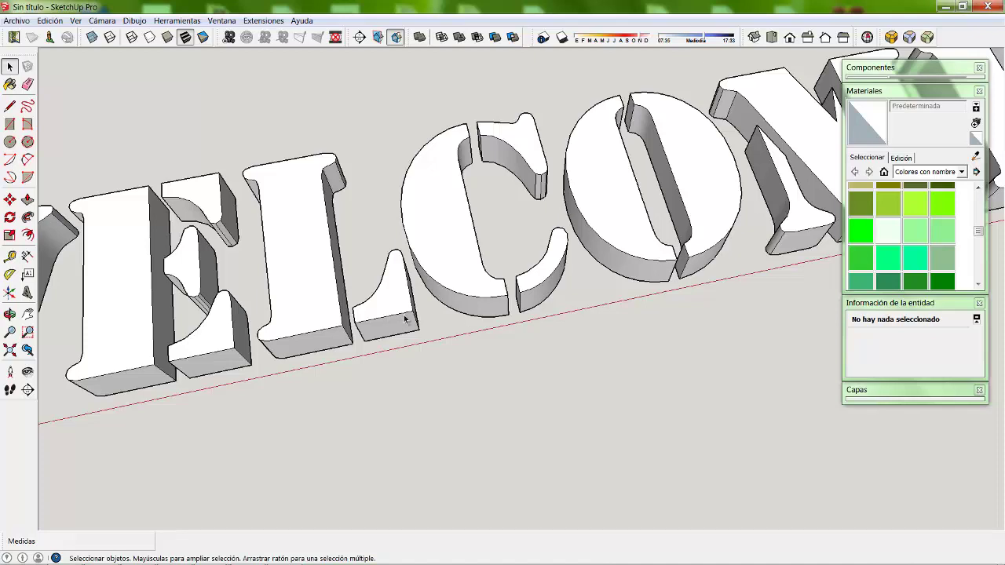
scroll(405, 320, down, 1)
scroll(328, 337, down, 1)
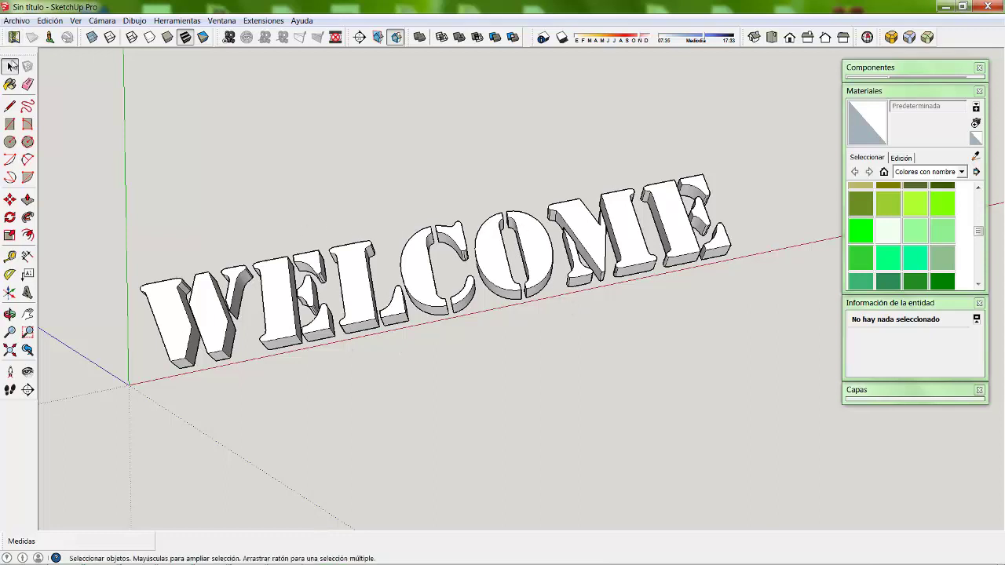
middle_drag(463, 289, 481, 284)
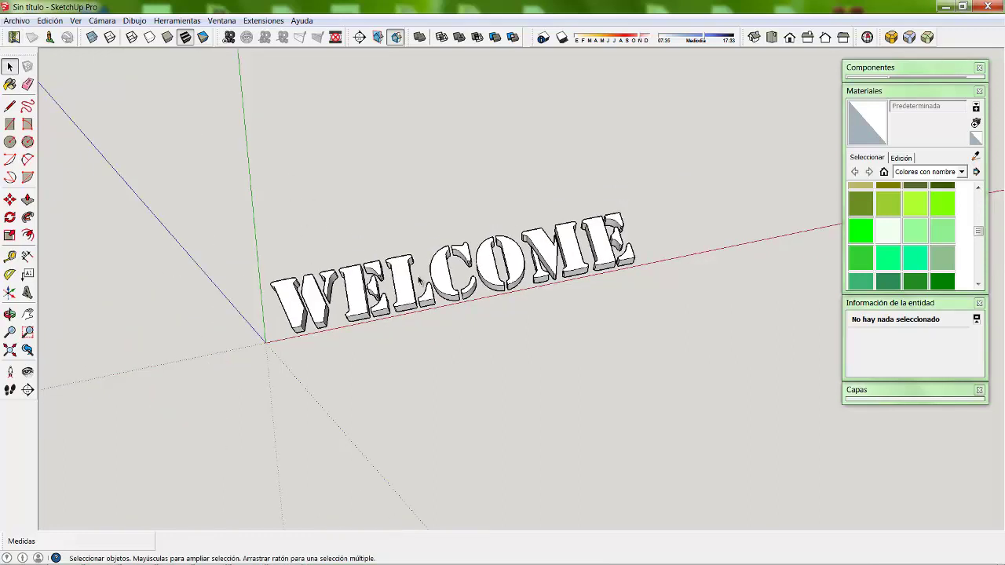
scroll(474, 287, up, 3)
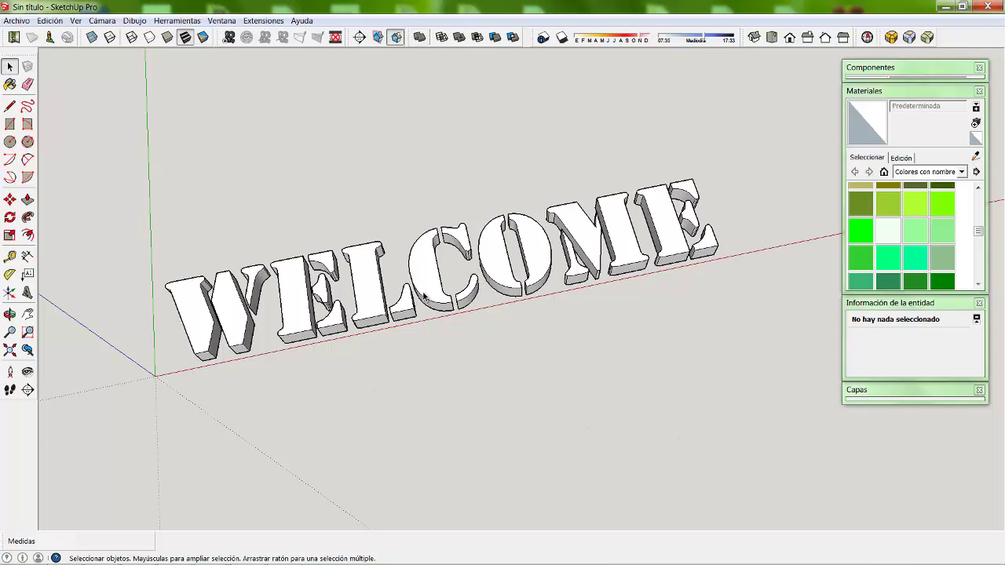
scroll(424, 296, down, 1)
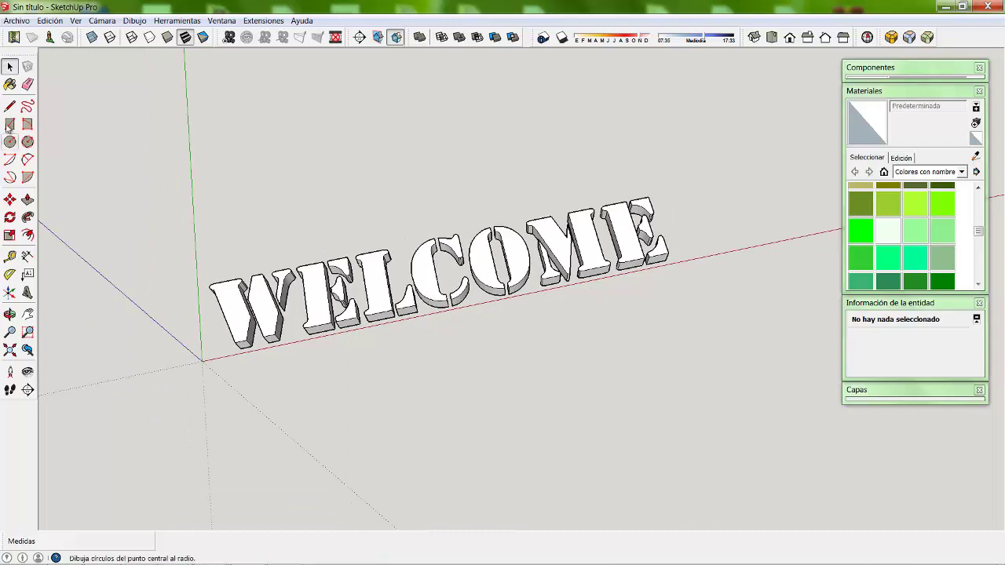
click(10, 217)
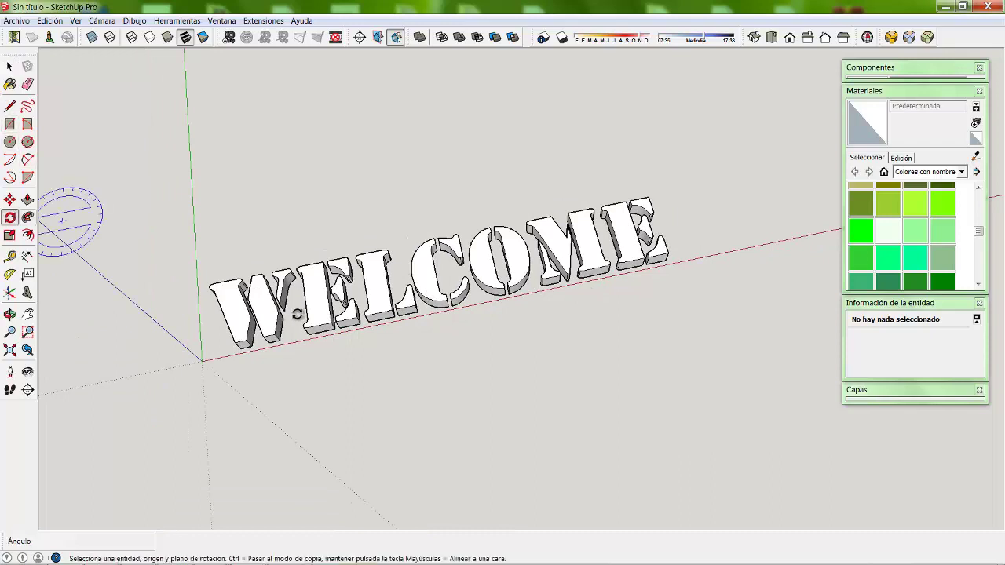
click(329, 323)
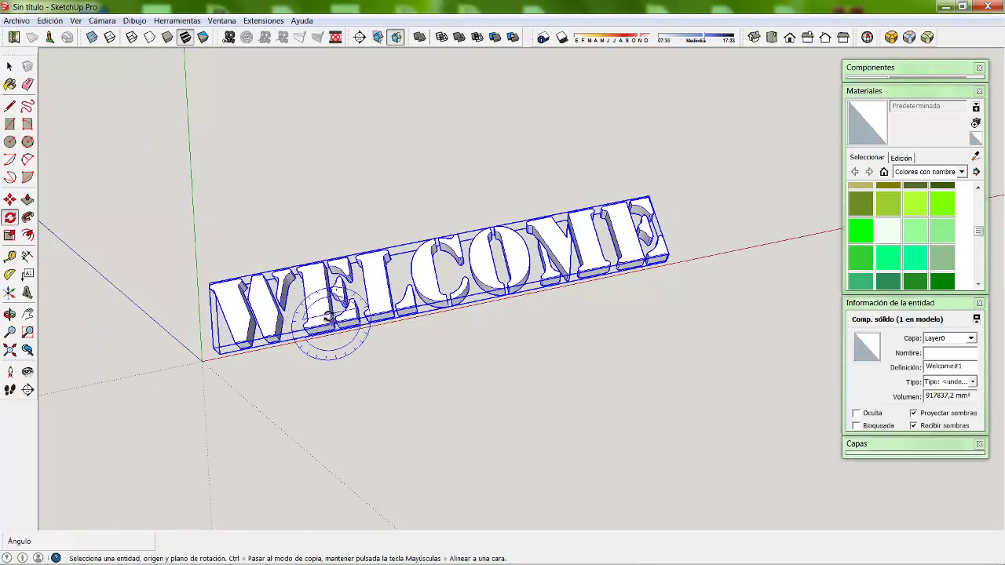
click(330, 324)
click(369, 323)
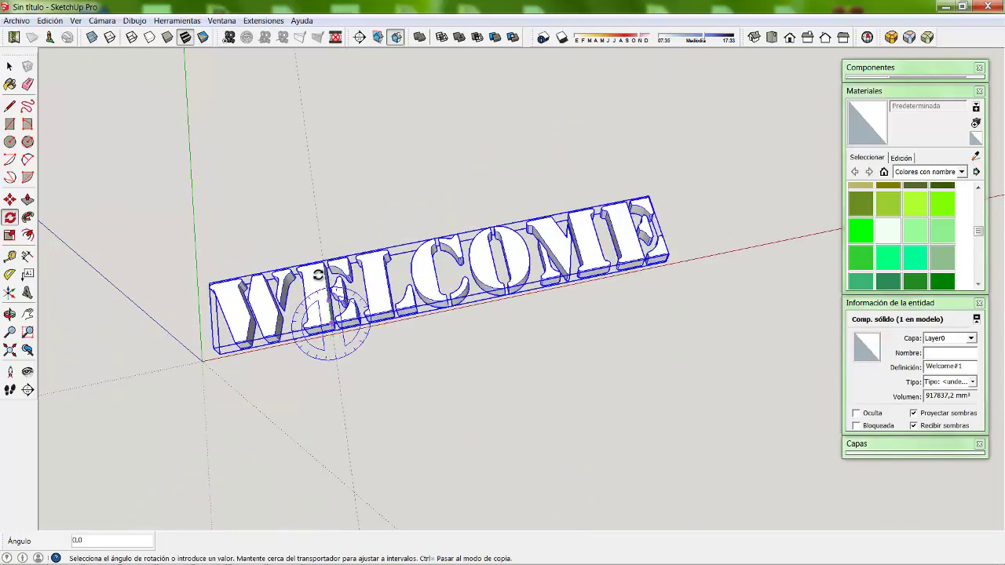
key(Escape)
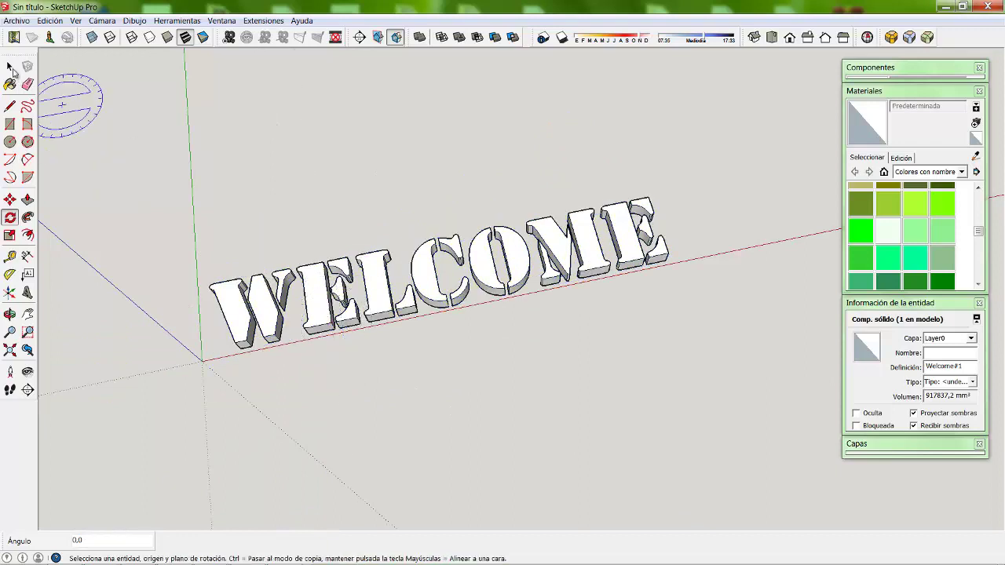
key(ctrl+t)
key(space)
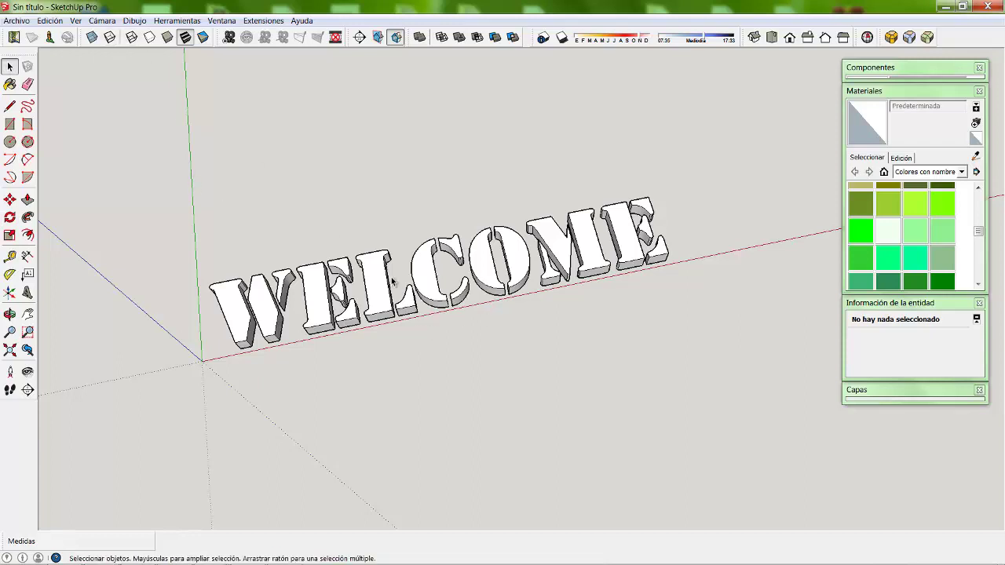
- Paint the WELCOME text with the 0065_Lima material, then return to the Select tool
click(860, 232)
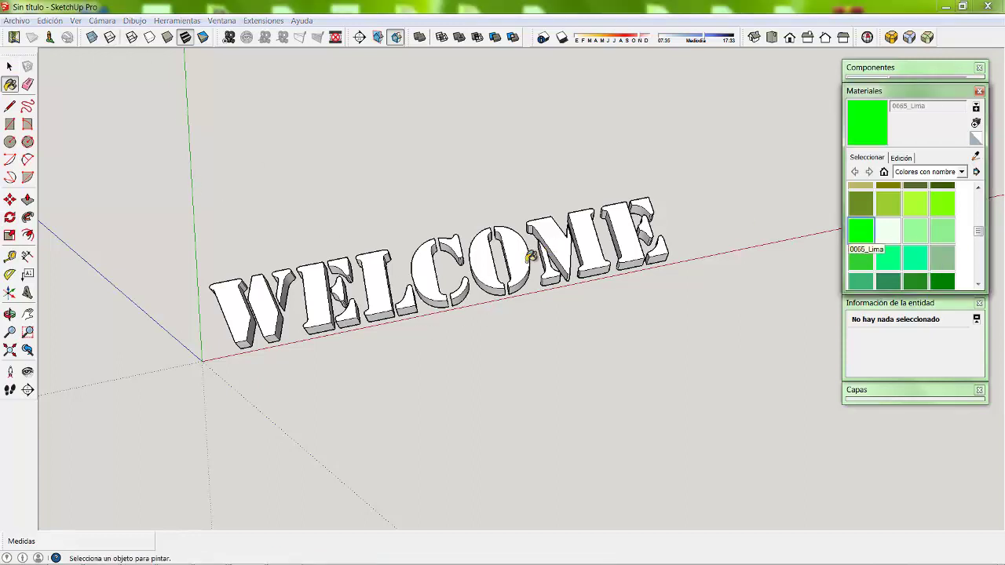
click(534, 256)
click(9, 66)
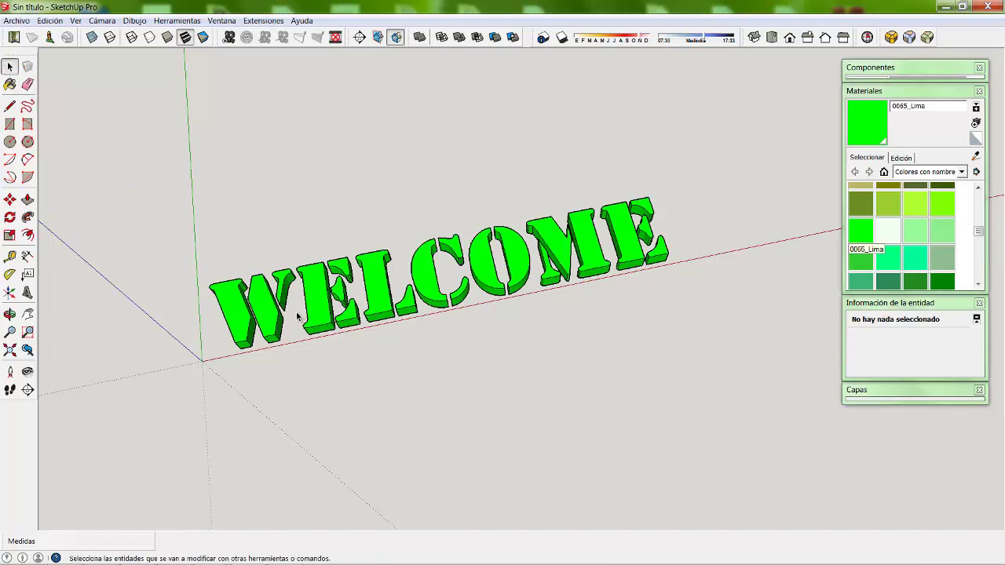
scroll(421, 168, up, 3)
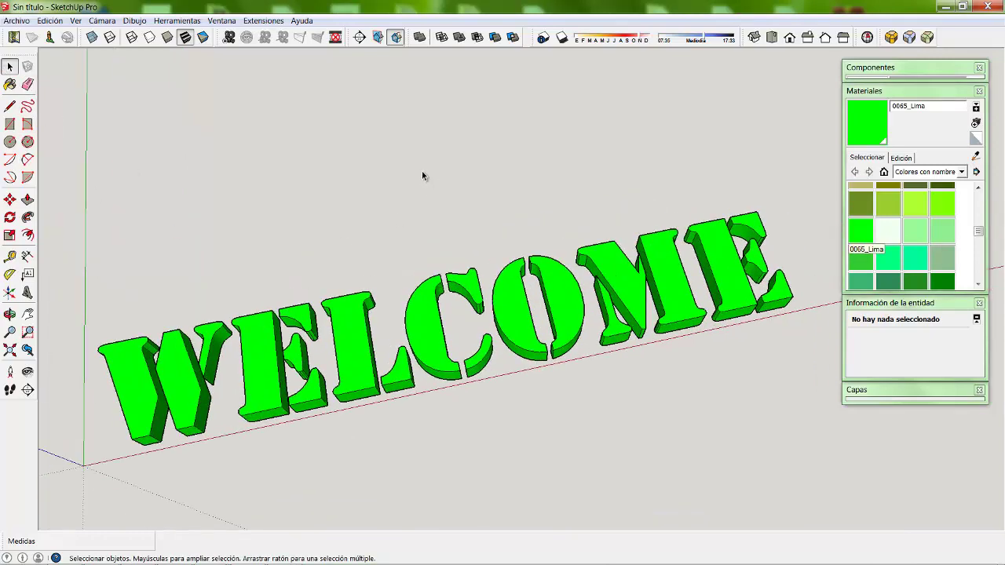